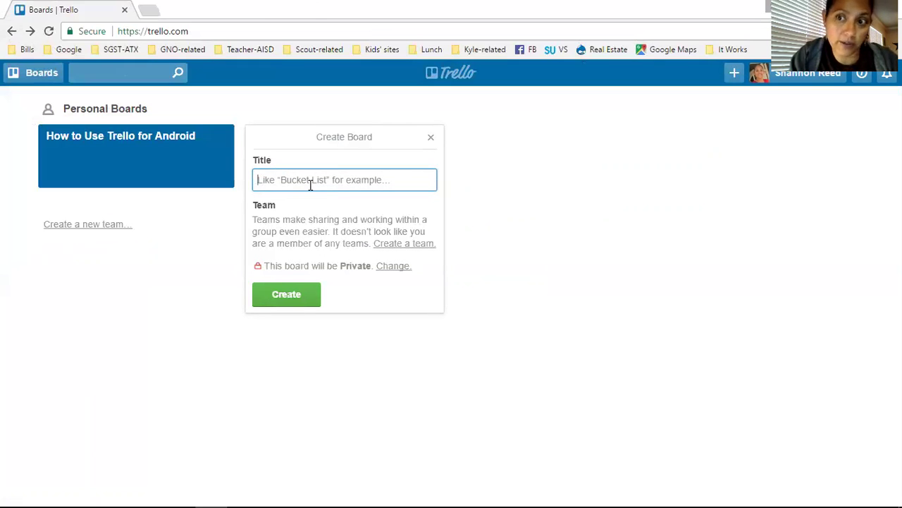
- Create a private board titled "100s List/Chicken List"
type("1")
left_click(315, 203)
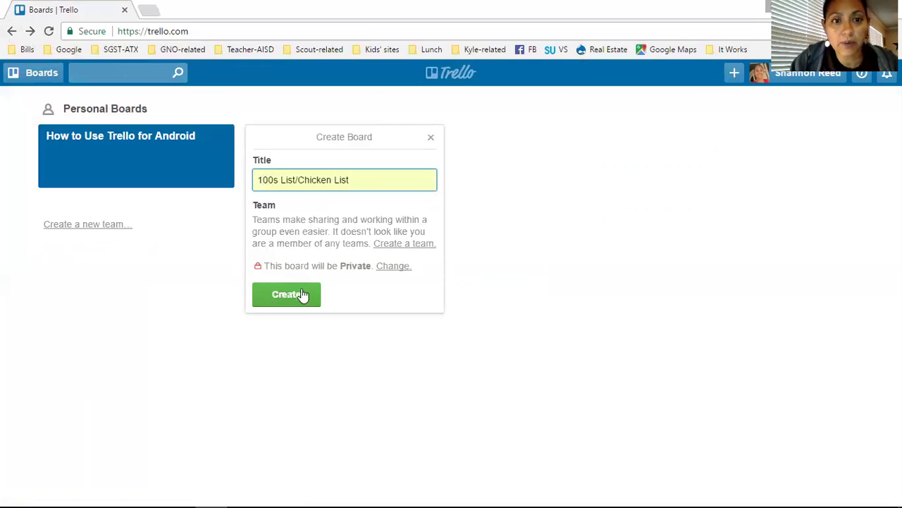
left_click(299, 299)
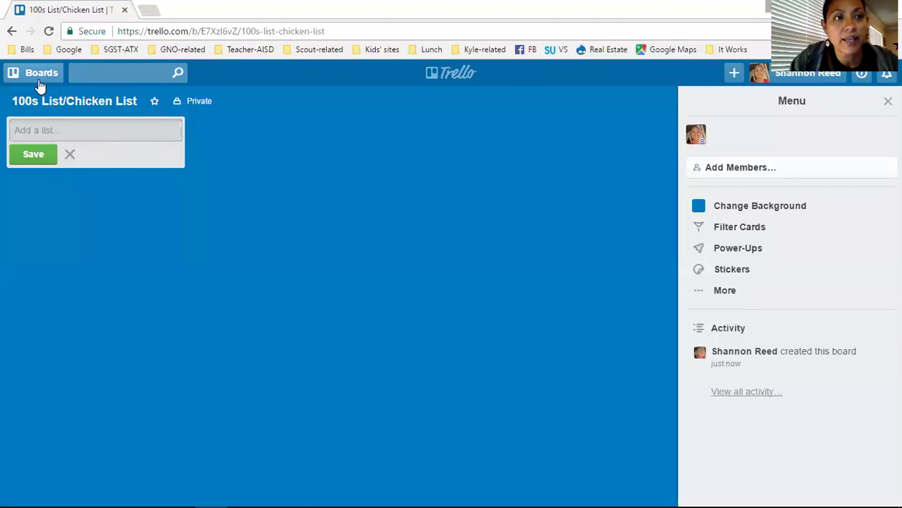
- Add three lists named Family, Friends and FB Friends to the 100s List/Chicken List board
type("Family")
left_click(47, 160)
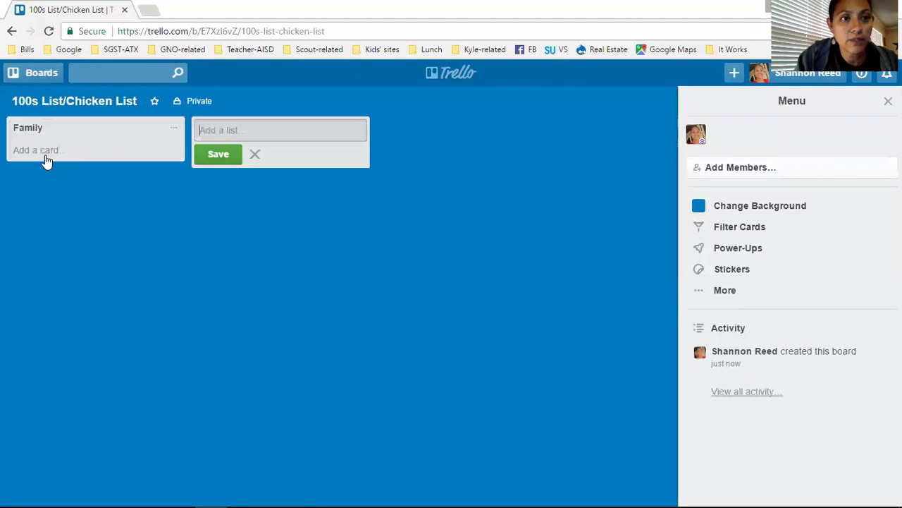
type("Friends")
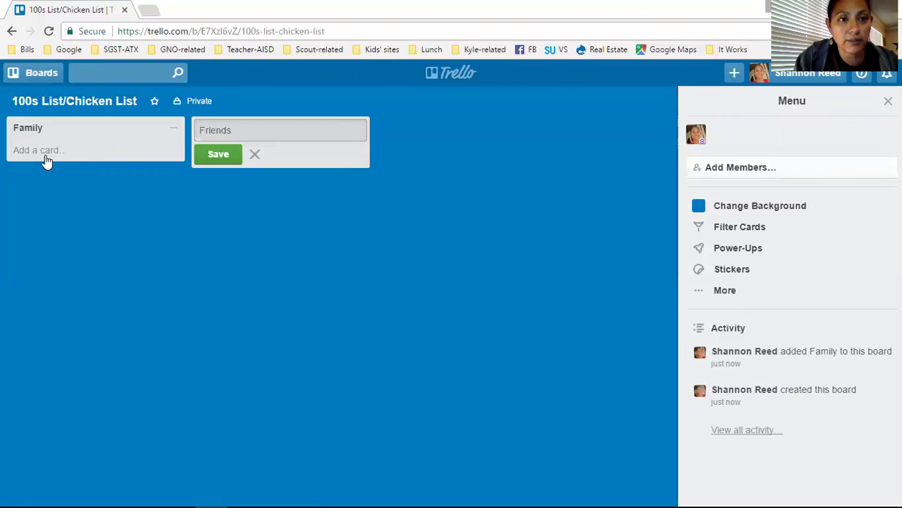
left_click(208, 154)
type("FB Friends")
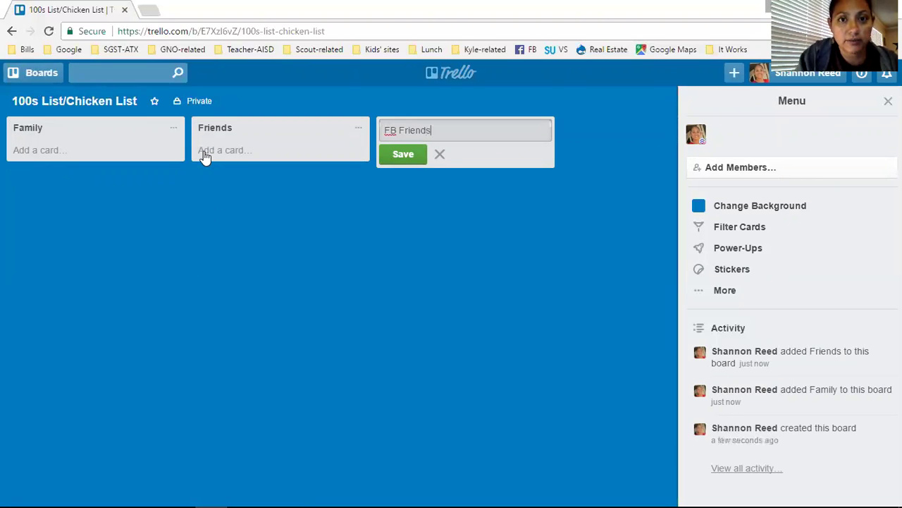
left_click(401, 155)
- Add a Co-Workers list and move it between the Friends and FB Friends lists
type("Co")
type("-Workers")
key("BackSpace")
type("ers")
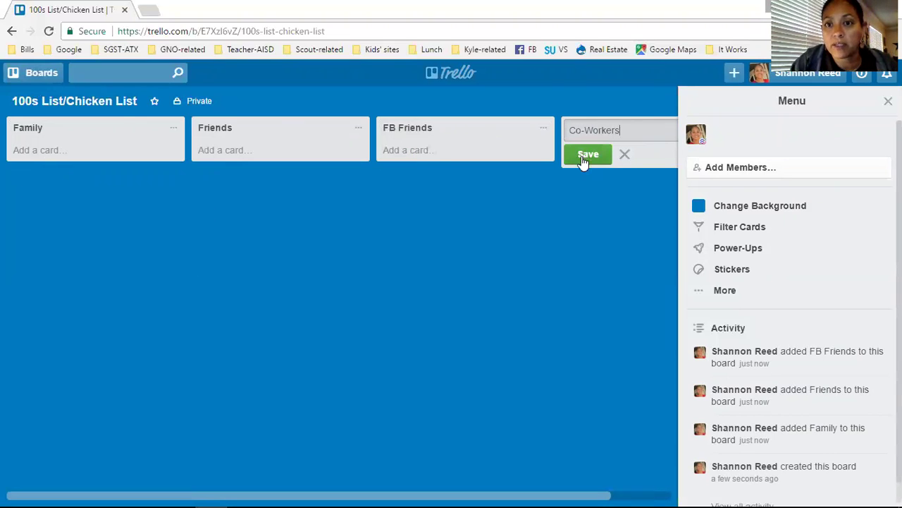
left_click(588, 154)
key("Escape")
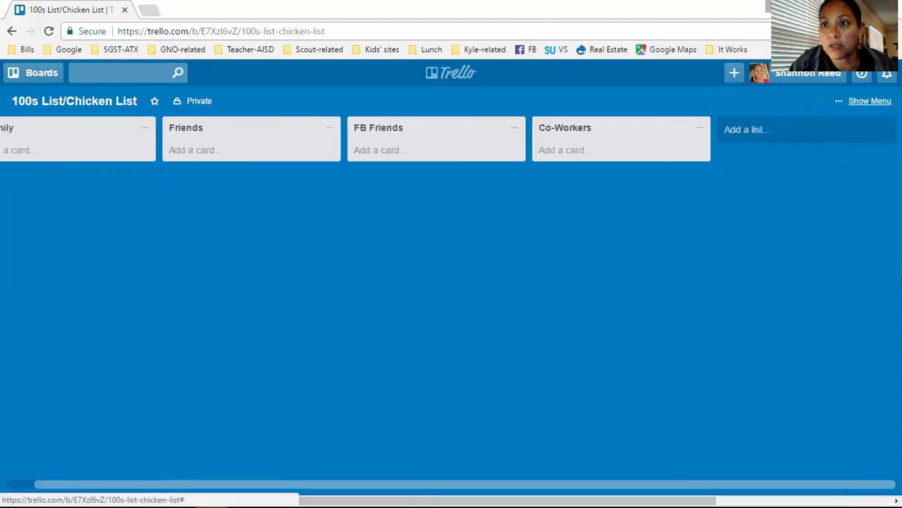
left_click_drag(602, 143, 451, 143)
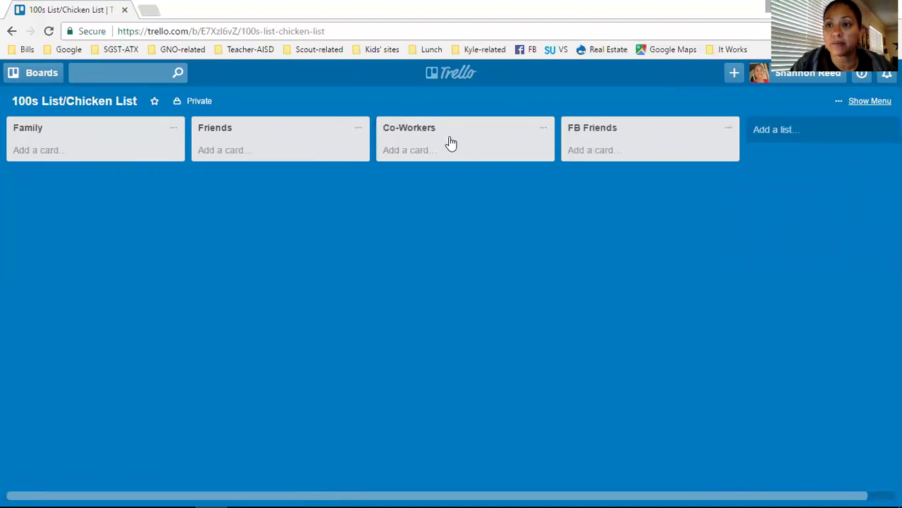
- Create another private board titled "Loyal Customers"
left_click(31, 73)
left_click(85, 303)
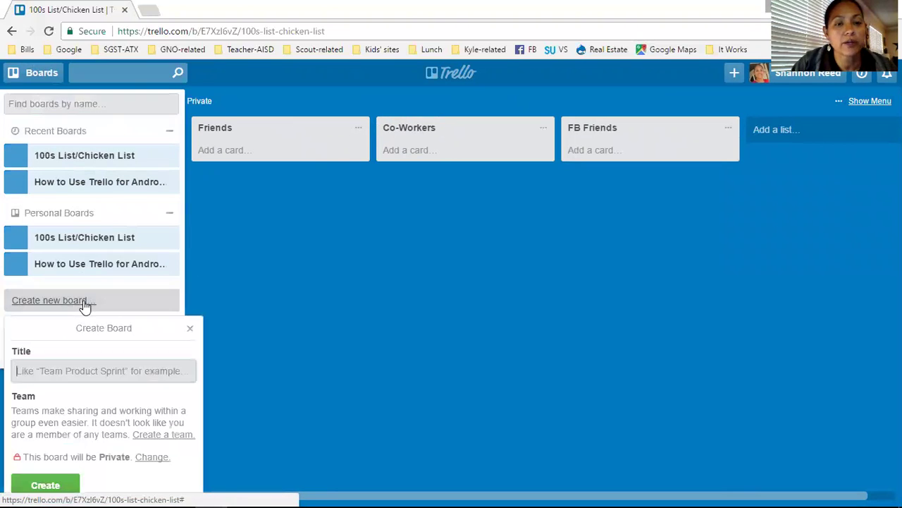
type("Loyal Customers")
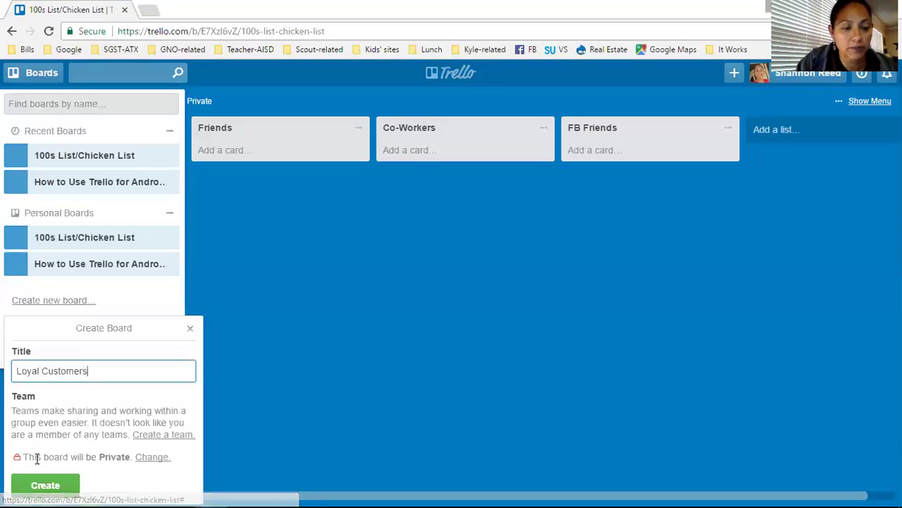
left_click(49, 485)
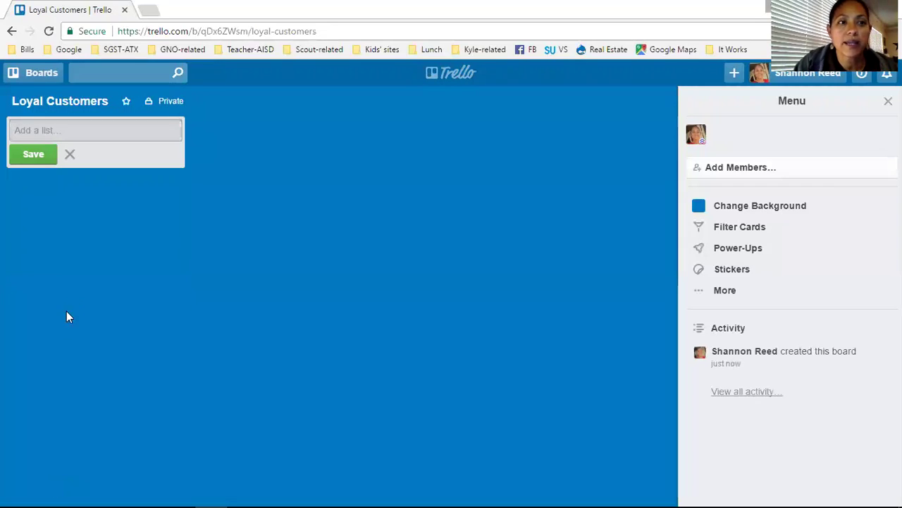
- Add three lists named 1st Month, 2nd Month and 3rd Month to the Loyal Customers board
type("1")
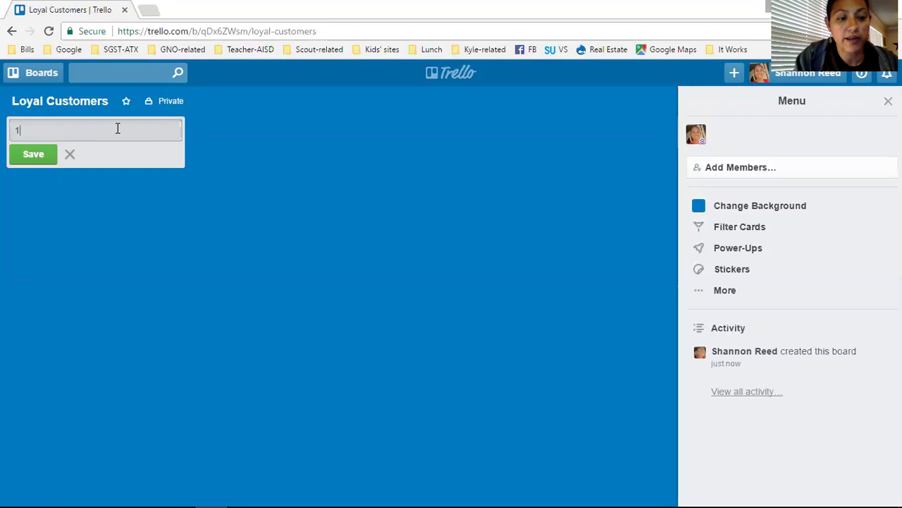
type("st Month")
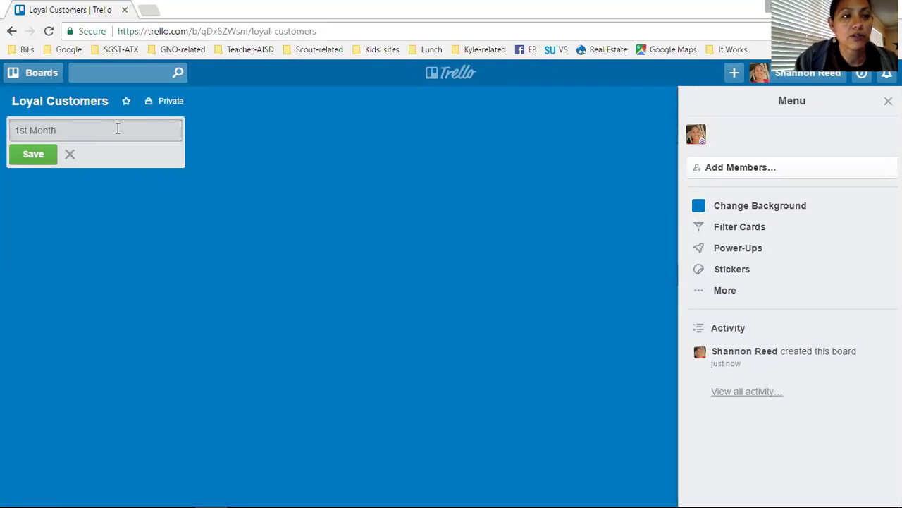
left_click(39, 153)
type("2nd Month")
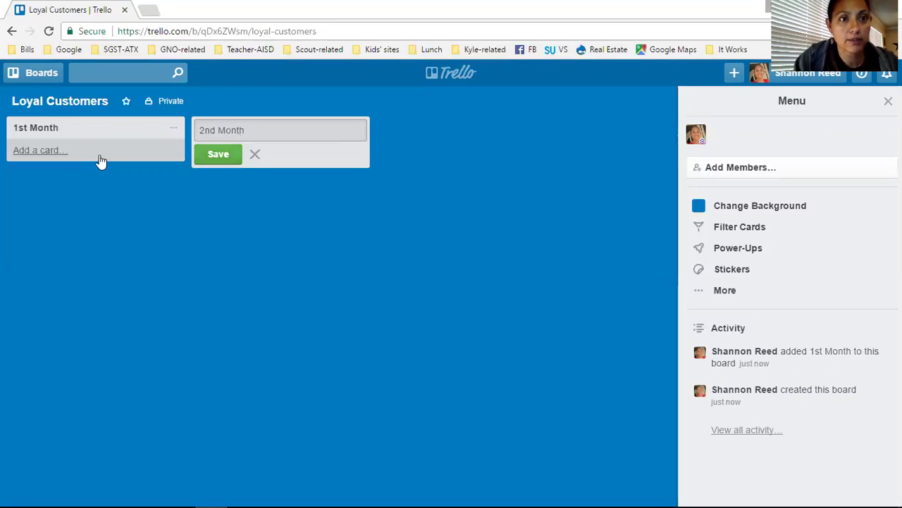
left_click(213, 154)
type("3rd Mpn")
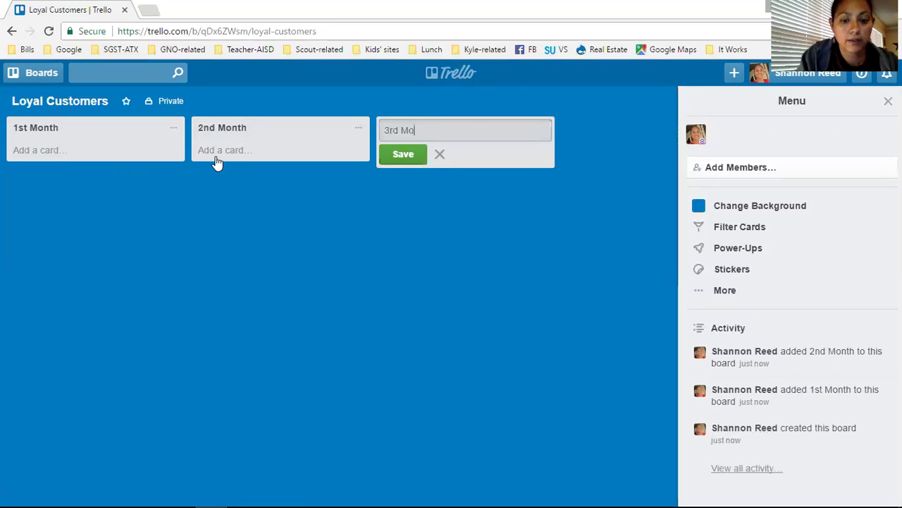
left_click(401, 156)
- Add an Active Autoship list after 3rd Month and hide the board's side menu
type("Active A")
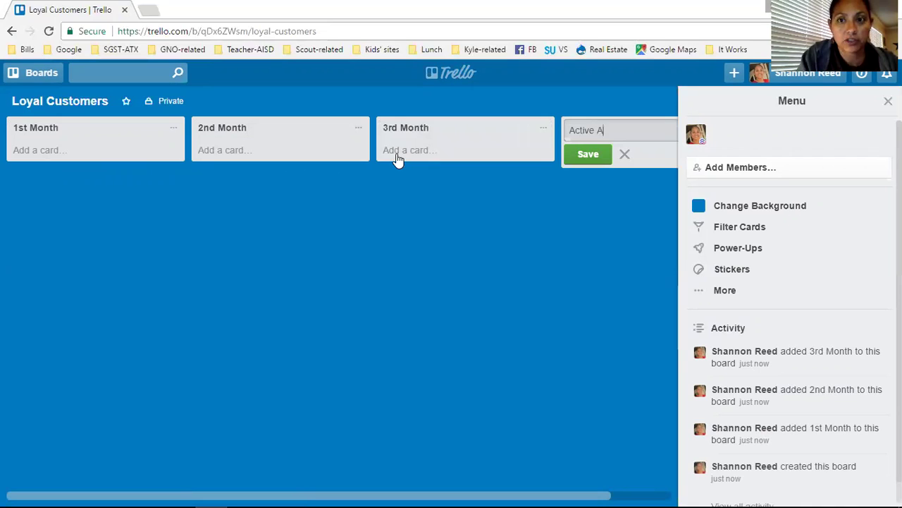
type("utoship")
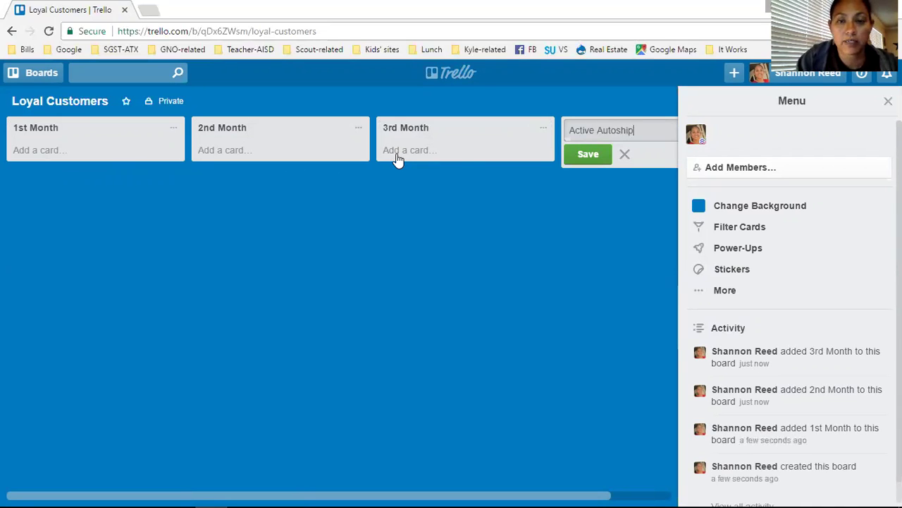
left_click(586, 154)
left_click(888, 101)
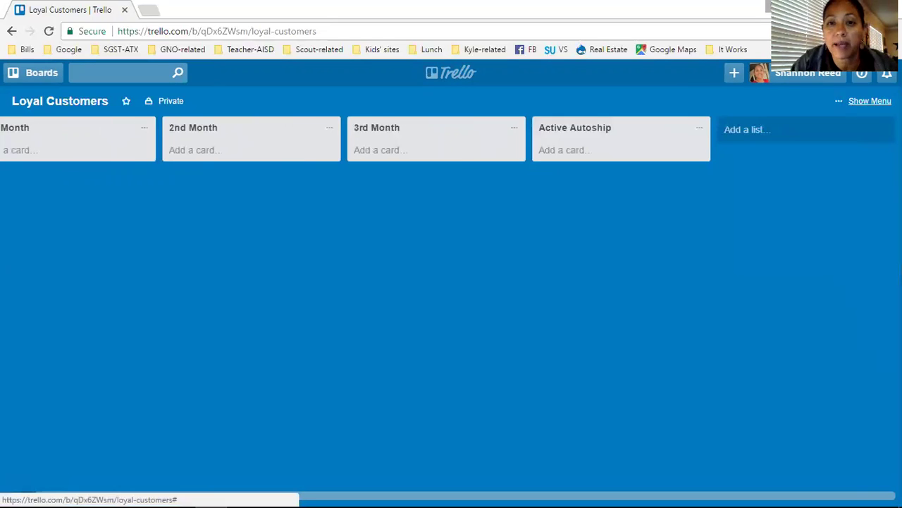
- Add a list named Active No Autoship after the Active Autoship list
left_click(745, 128)
type("Active")
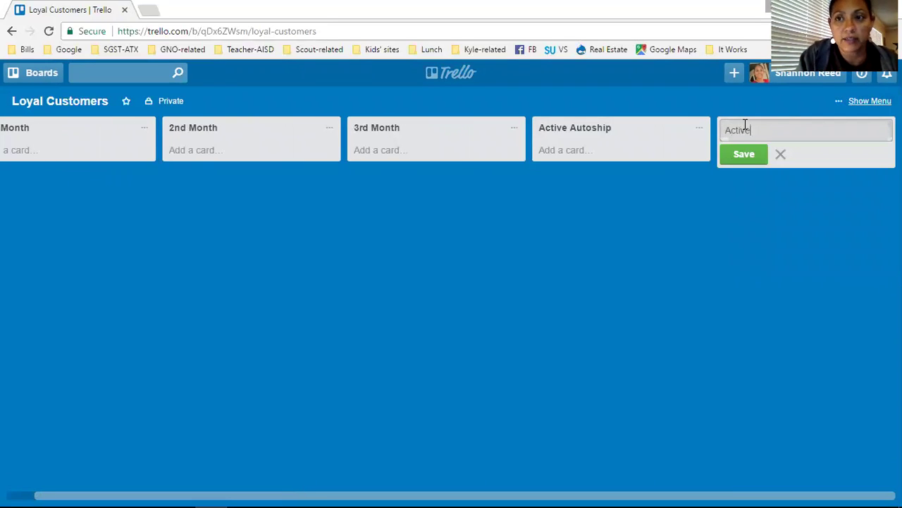
type(" No Autosho")
key("BackSpace")
type("ip")
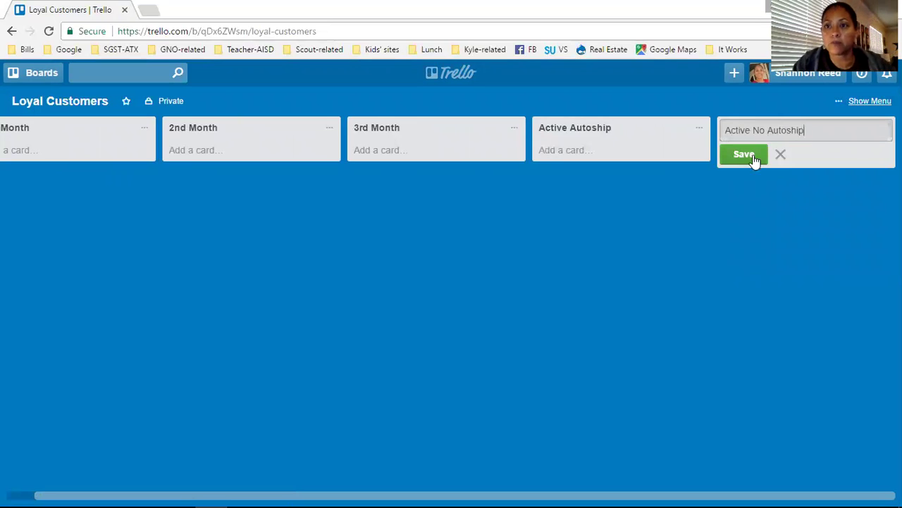
left_click(755, 157)
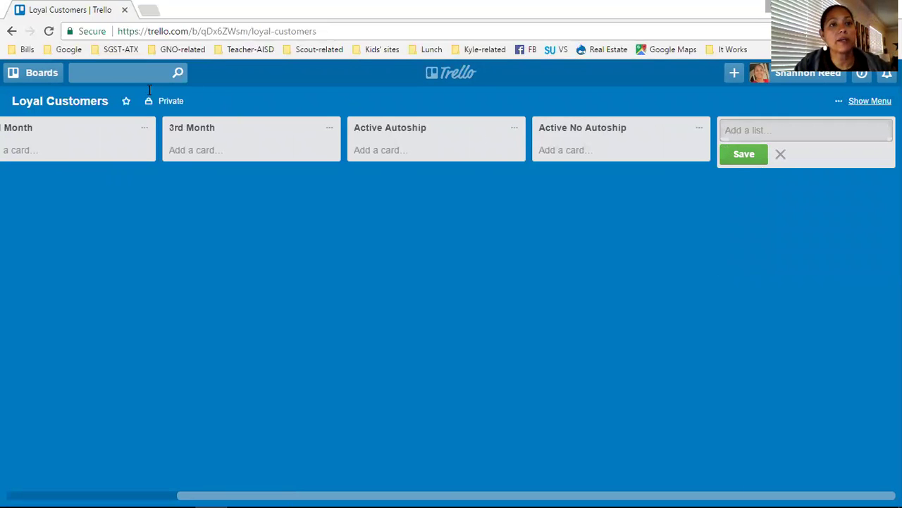
- Create another private board titled "Distributors"
left_click(31, 77)
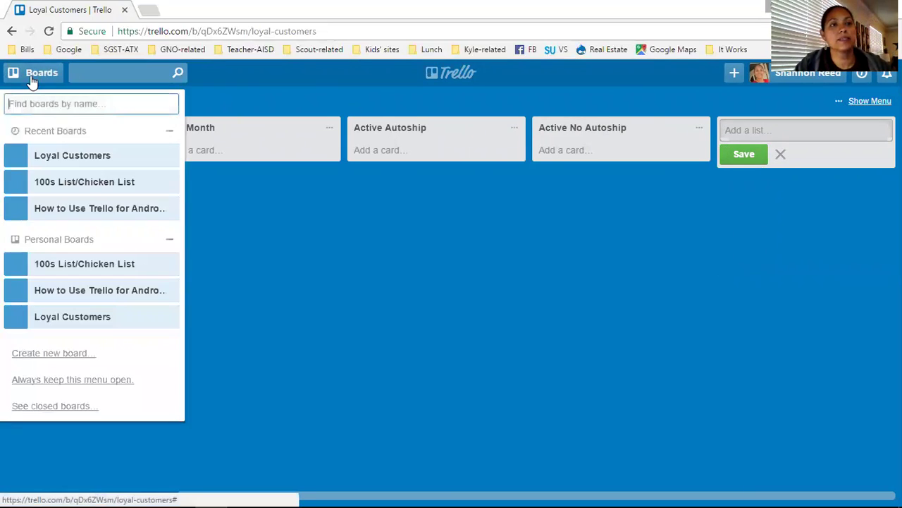
left_click(67, 352)
type("Distributors")
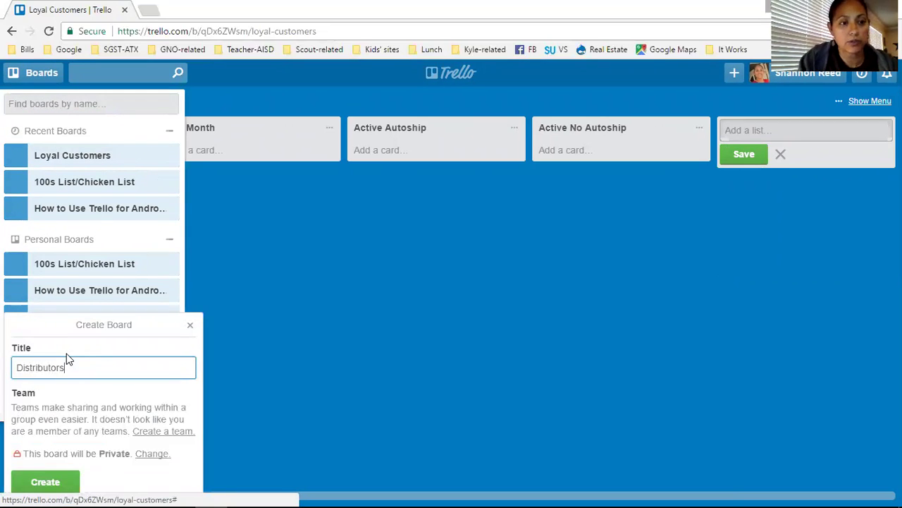
left_click(61, 477)
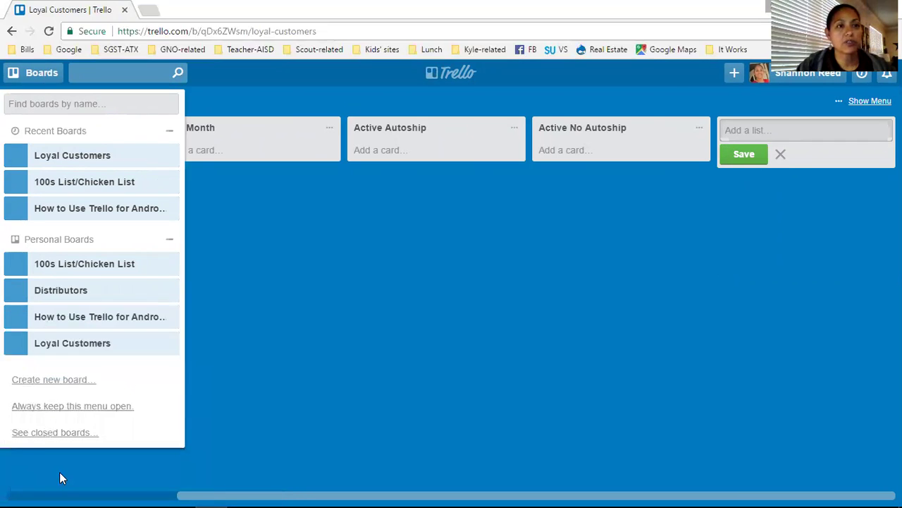
- Add four lists named Runners, Walkers, Sitters and Wavers to the Distributors board, and end list entry
type("Runners")
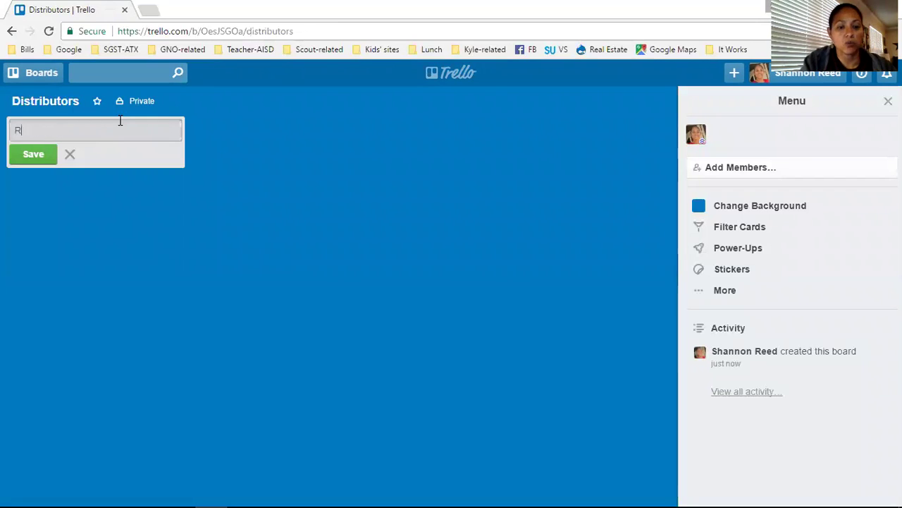
left_click(41, 155)
type("Walkers")
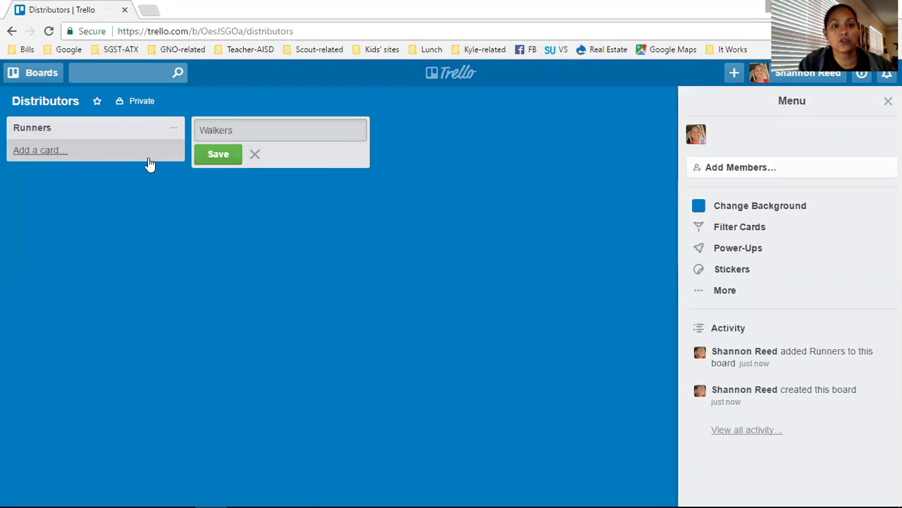
left_click(221, 159)
type("Sitters")
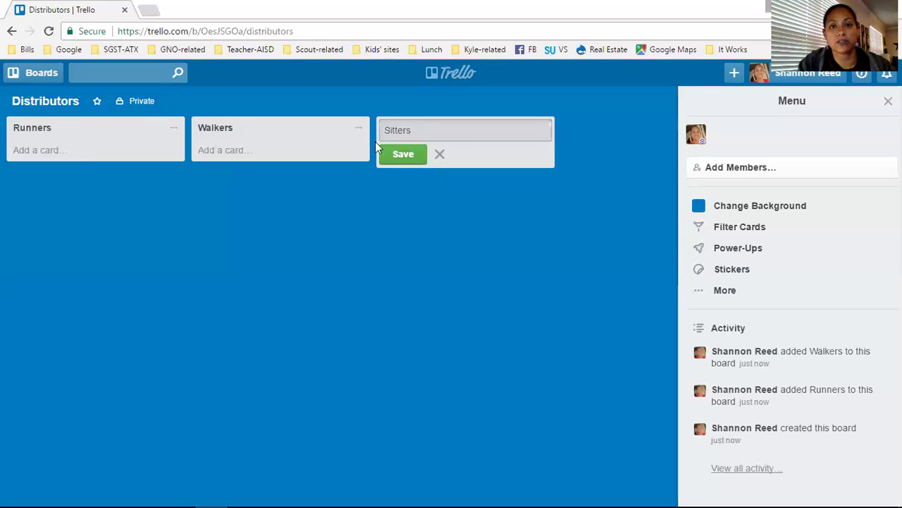
left_click(403, 154)
type("Wavers")
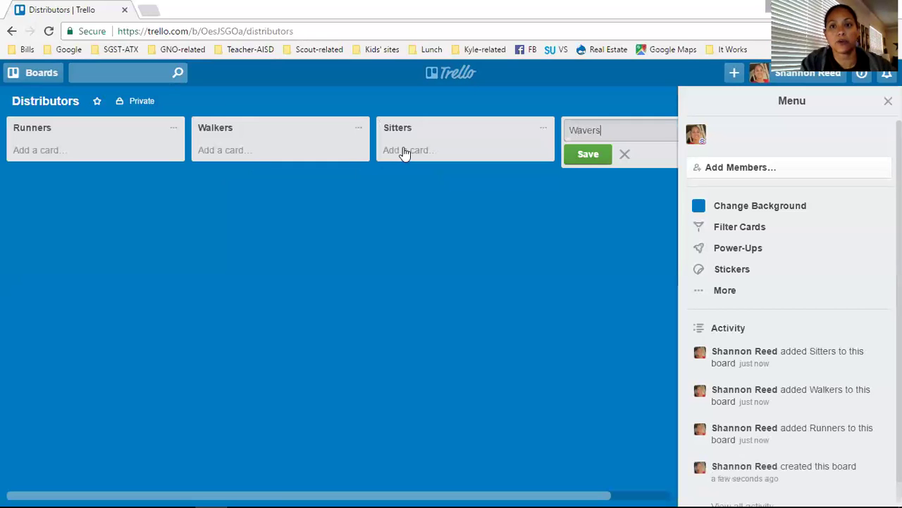
left_click(582, 154)
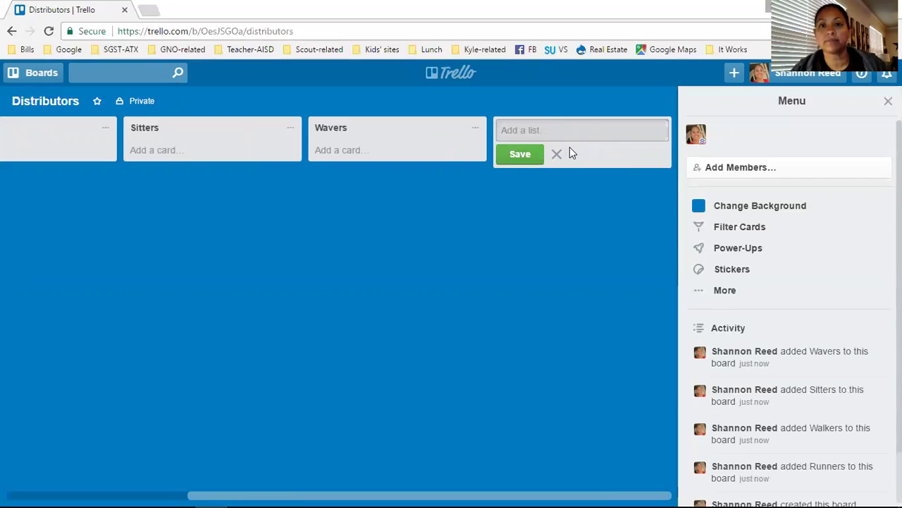
left_click(557, 155)
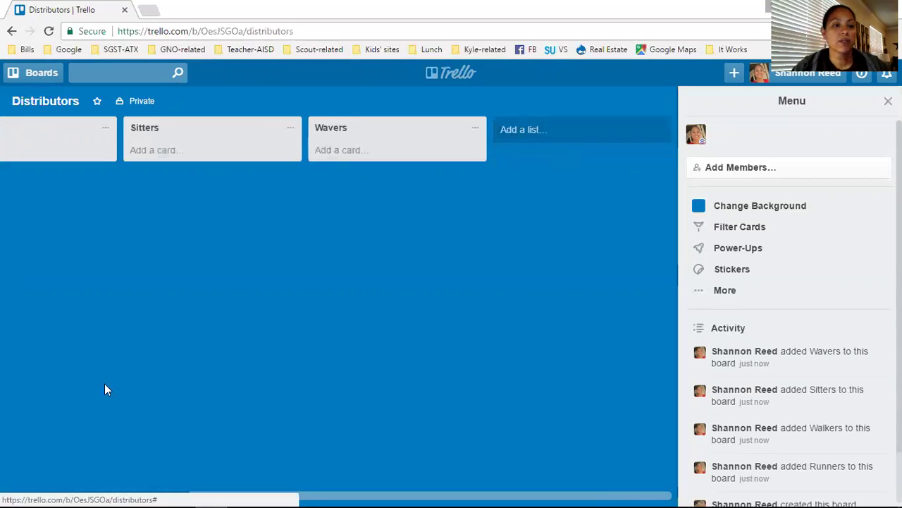
left_click(45, 488)
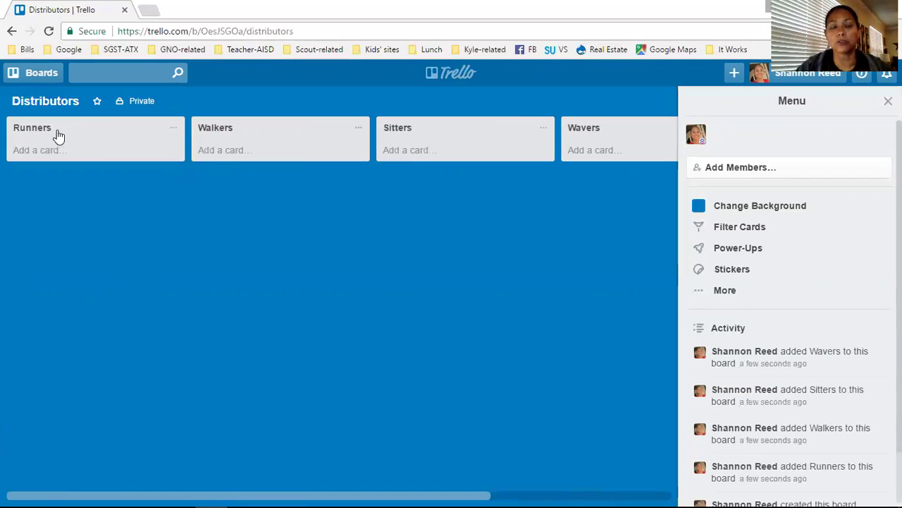
- Open the How to Use Trello for Android board and close it
left_click(36, 78)
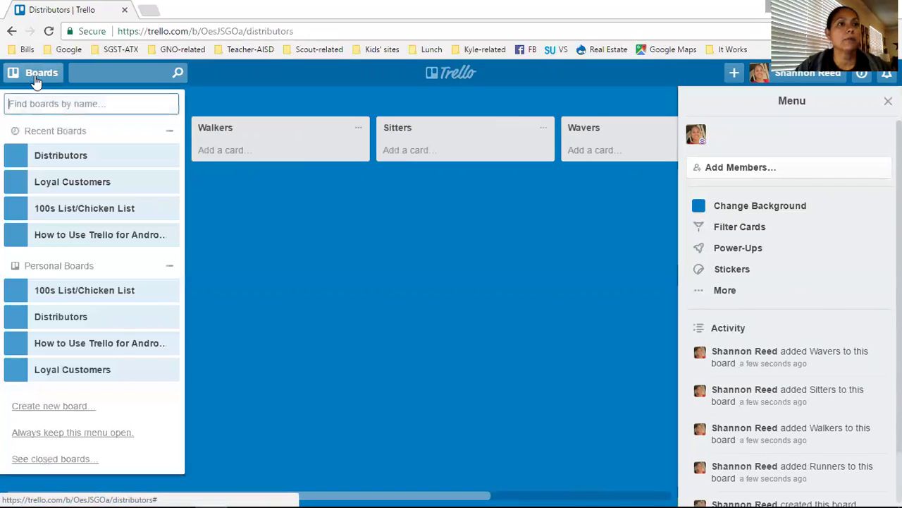
left_click(73, 240)
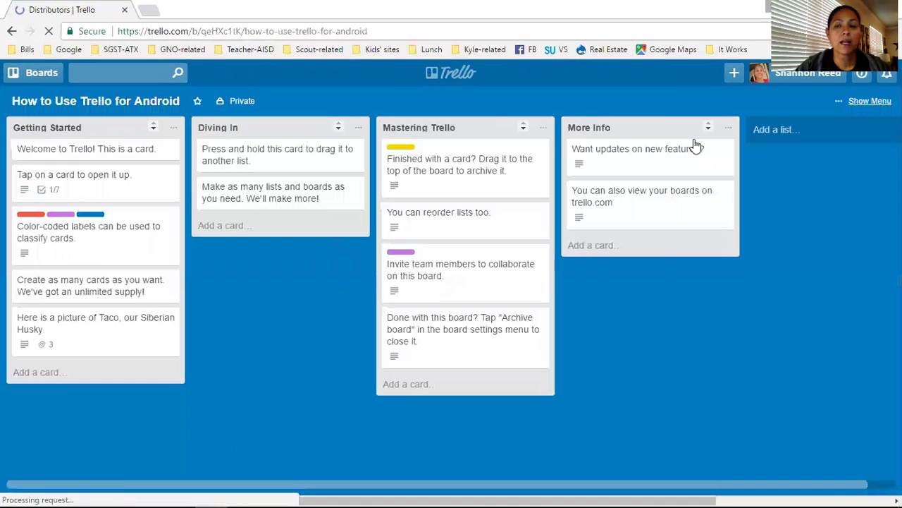
left_click(870, 101)
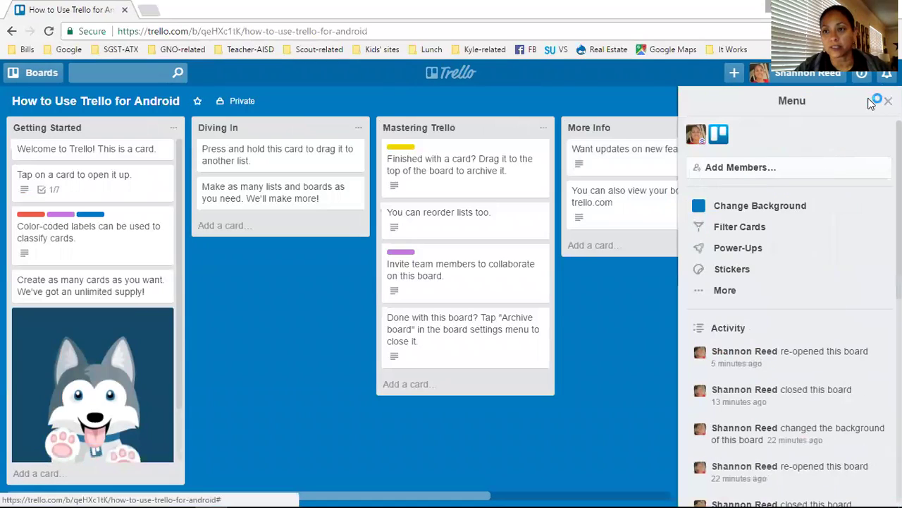
left_click(726, 290)
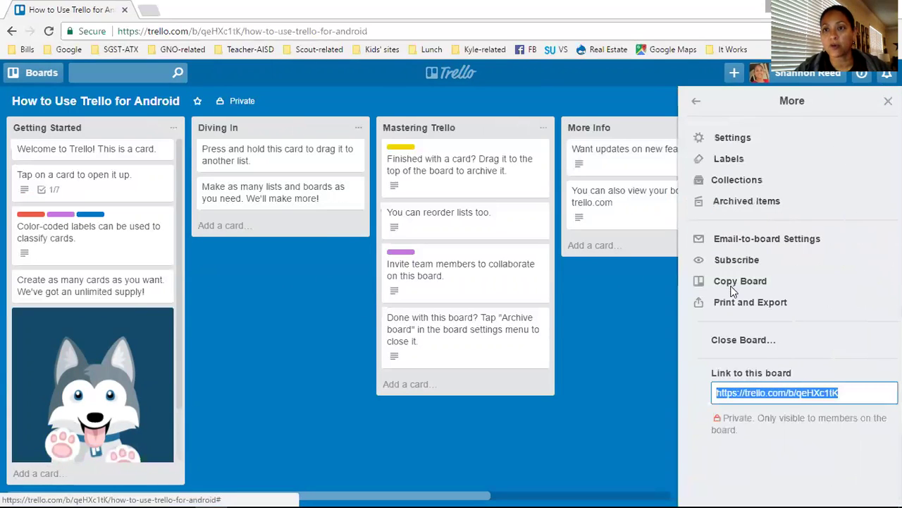
left_click(734, 341)
left_click(754, 454)
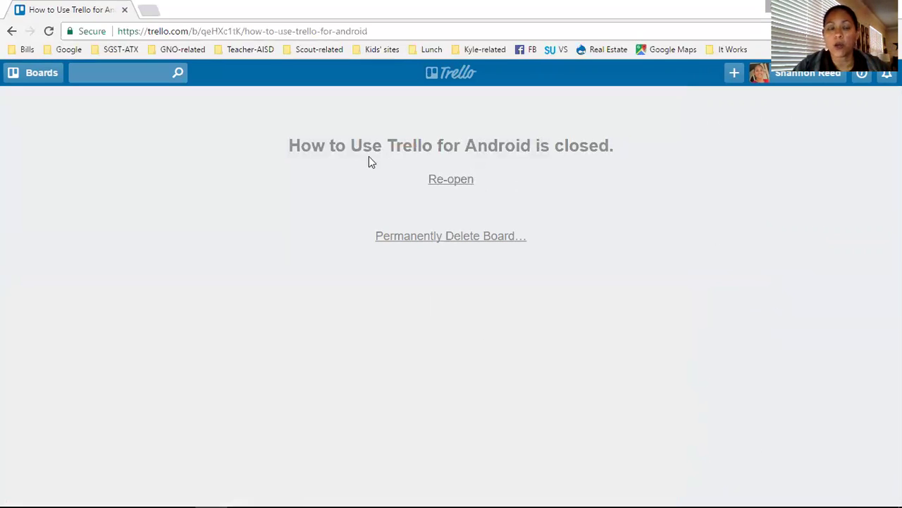
left_click(40, 73)
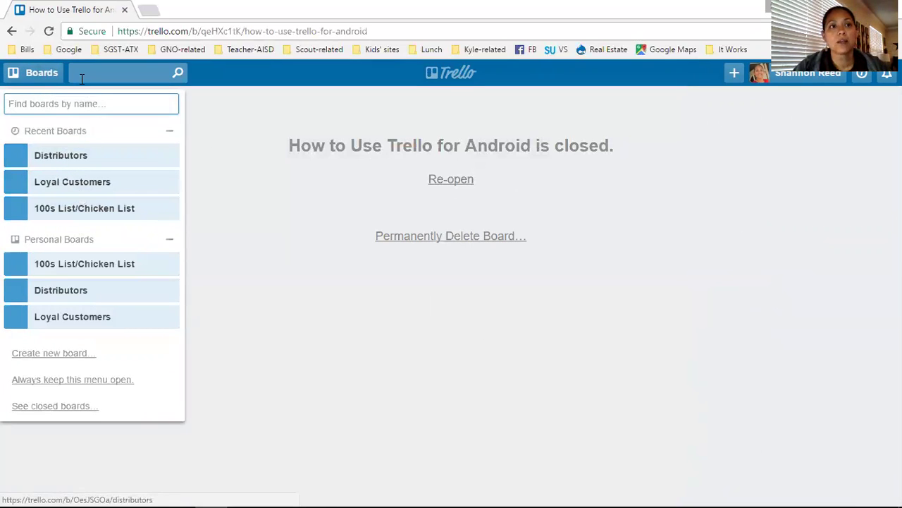
left_click(194, 31)
key("Home")
key("Right")
key("Right")
key("Right")
key("Right")
key("Right")
key("Right")
key("Right")
key("Right")
key("Right")
key("Right")
key("Right")
key("Right")
key("Right")
key("Right")
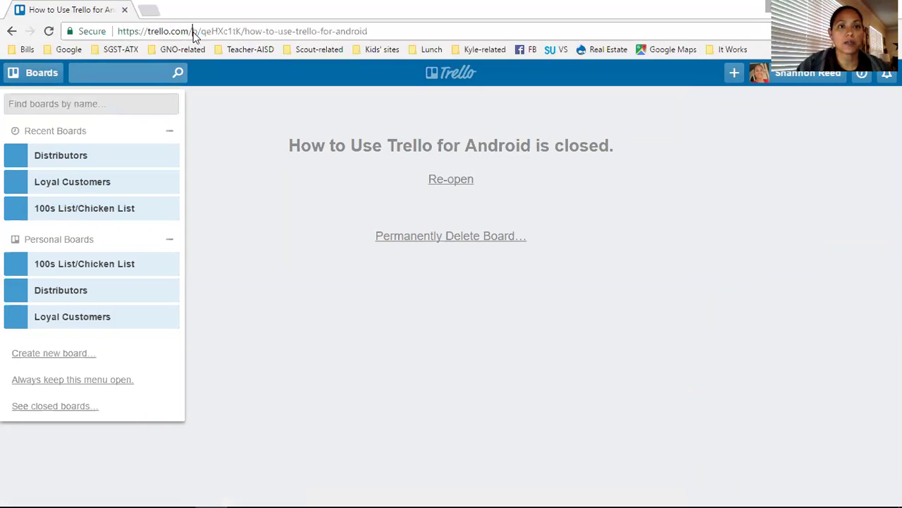
key("shift+End")
key("Delete")
key("Return")
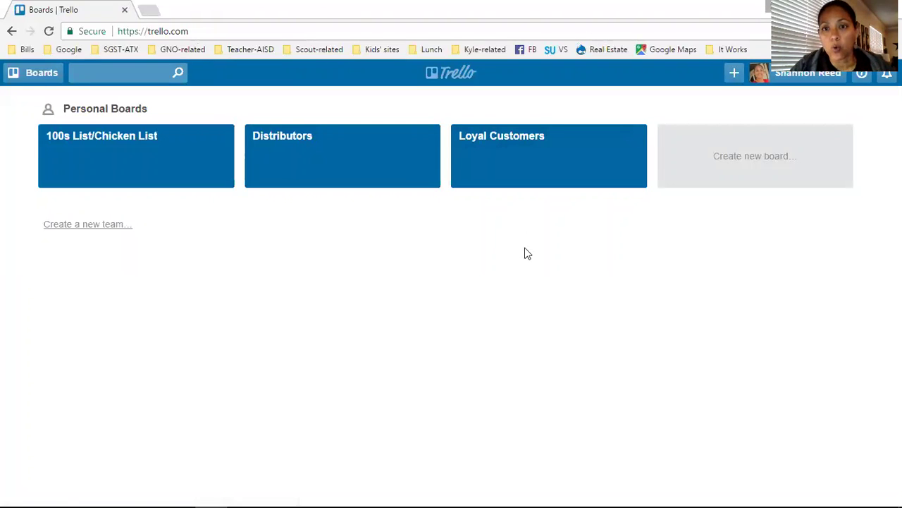
- Create a private board titled "Contacted"
left_click(719, 164)
type("Contacted - Potentials")
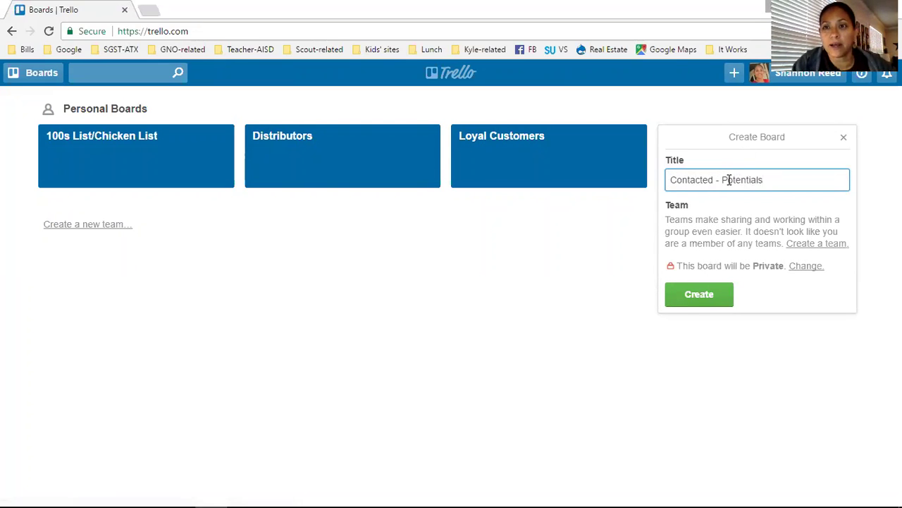
left_click(729, 180)
key("BackSpace")
key("BackSpace")
key("BackSpace")
type("p")
key("Delete")
key("Delete")
key("Delete")
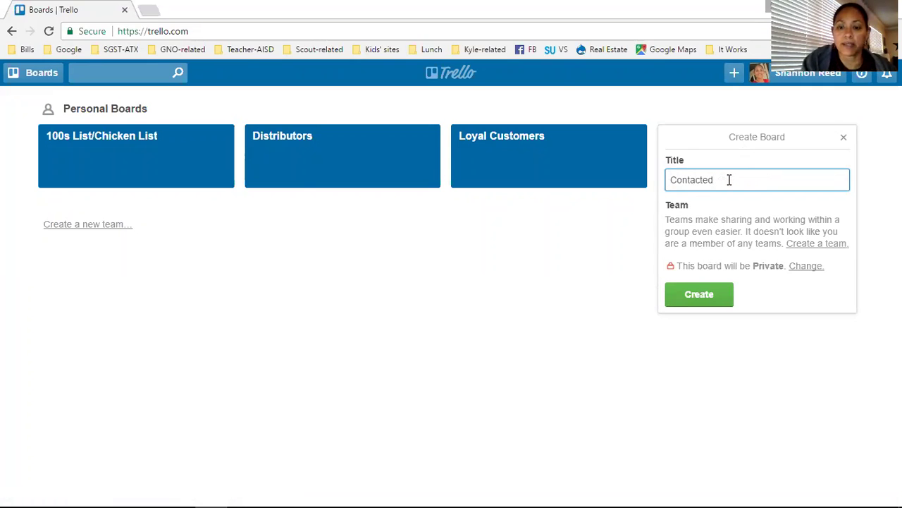
left_click(702, 293)
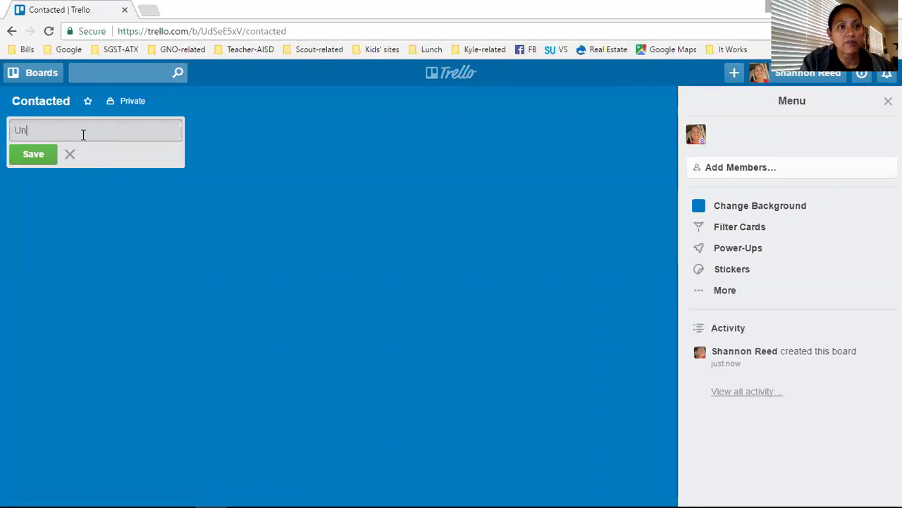
- Add four lists named Unsure - pLC/pDT, pLC, pDT and No - not right now to the Contacted board, and end list entry
type("pLC/pDT")
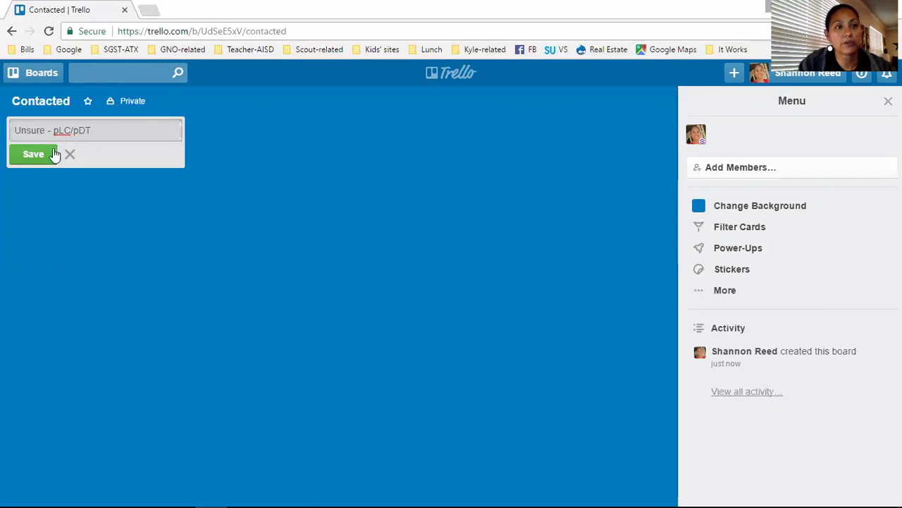
left_click(31, 158)
type("pLC")
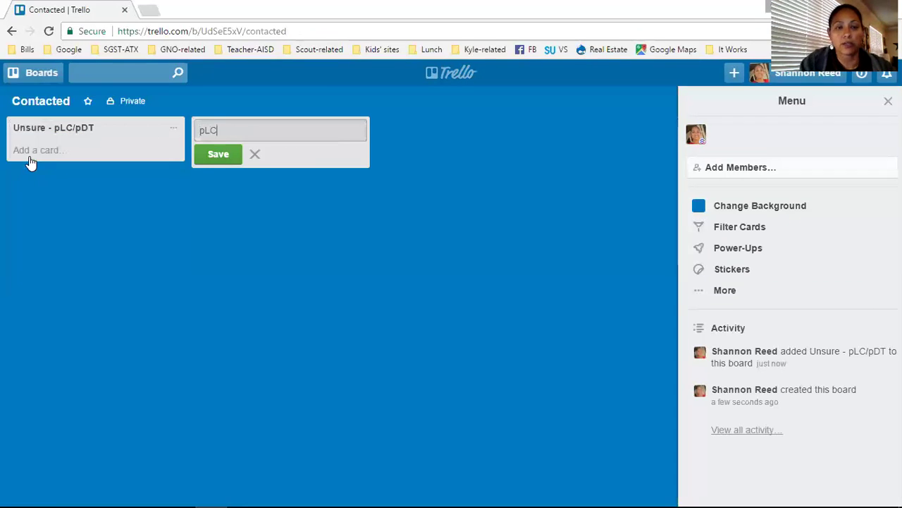
left_click(217, 155)
type("pDT")
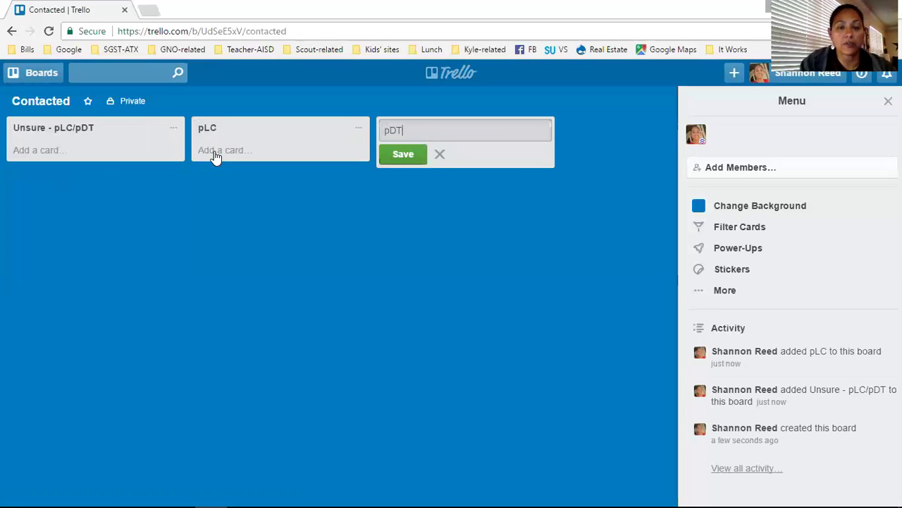
left_click(403, 153)
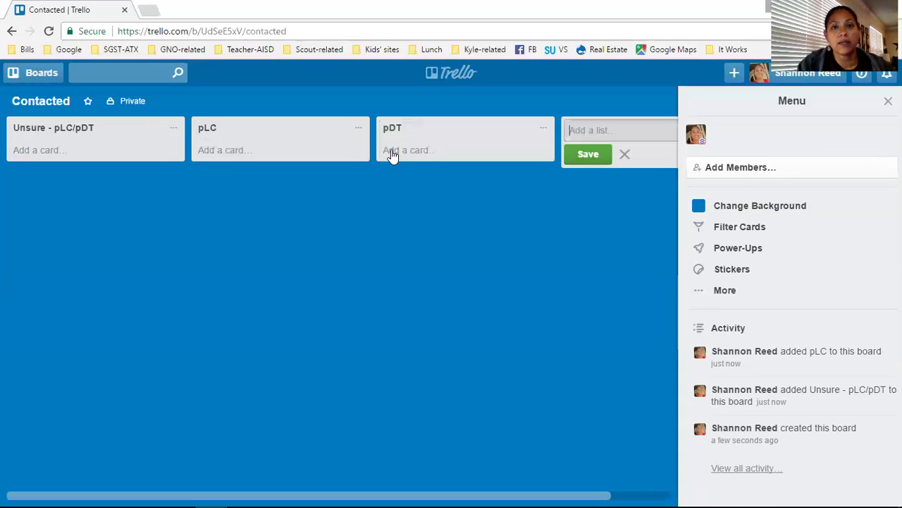
type("No")
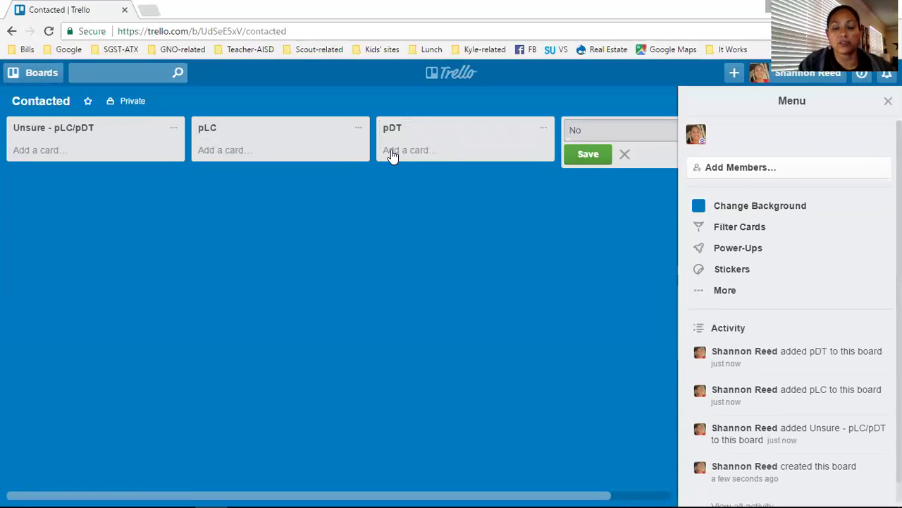
left_click(587, 159)
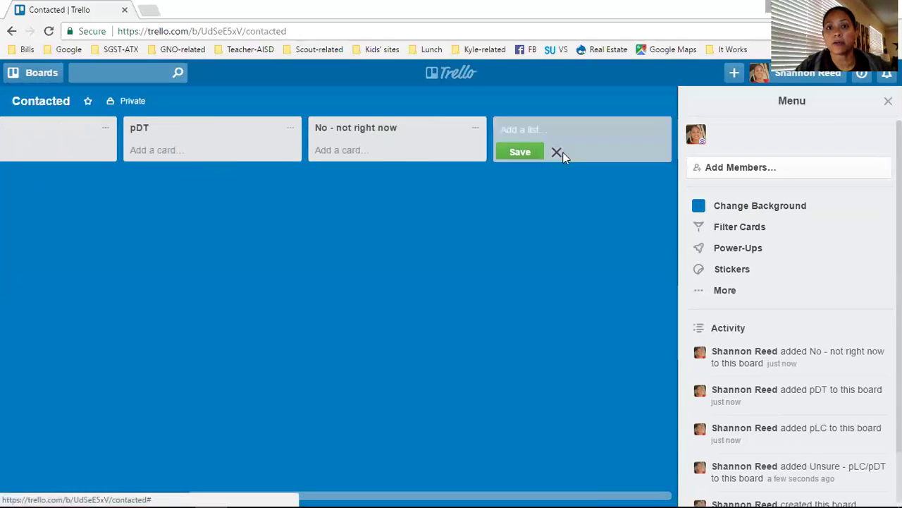
left_click(557, 154)
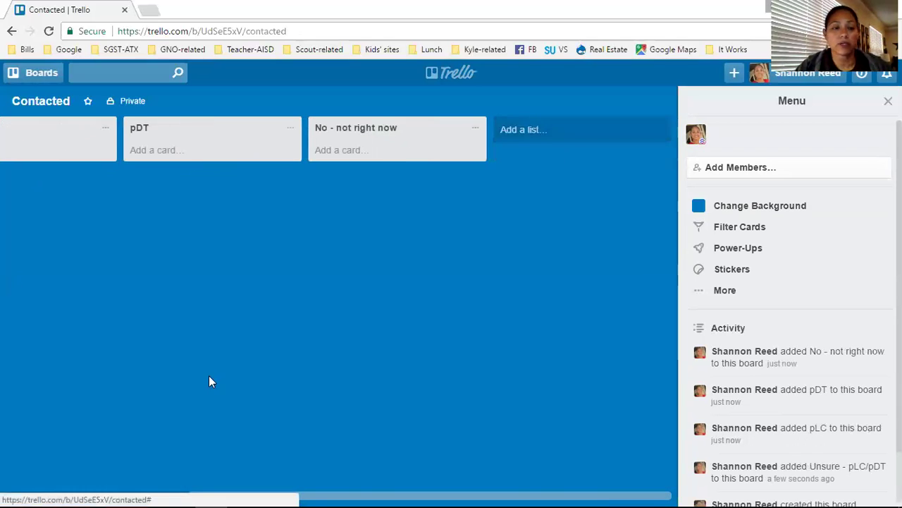
left_click(76, 487)
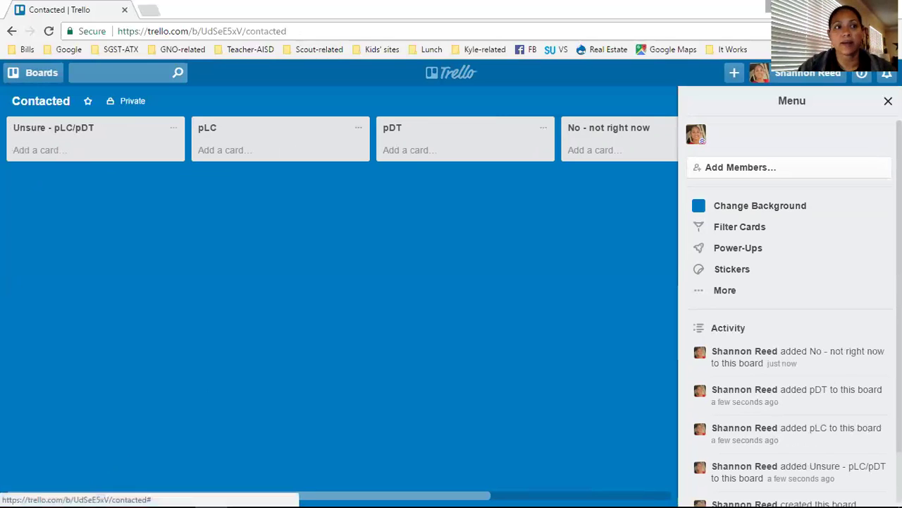
- Hide the Contacted board's side menu and switch to the 100s List/Chicken List board
left_click(888, 101)
left_click(37, 77)
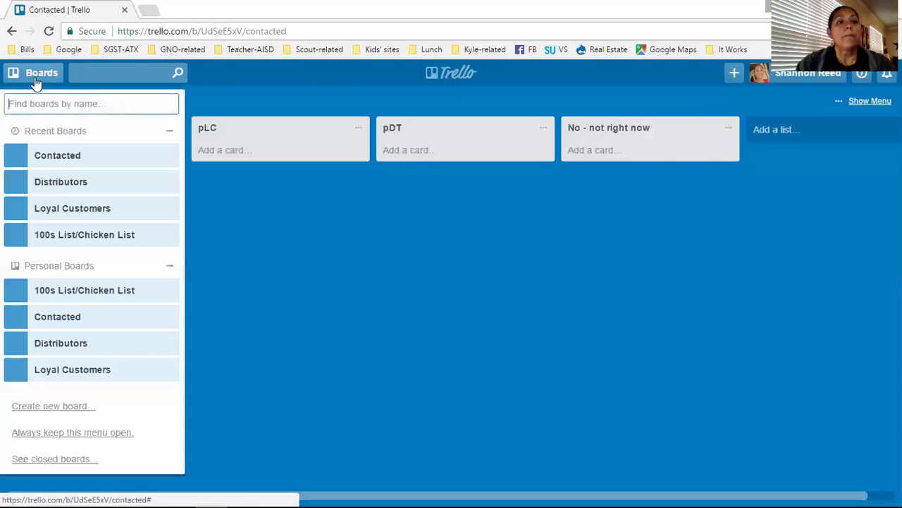
left_click(61, 234)
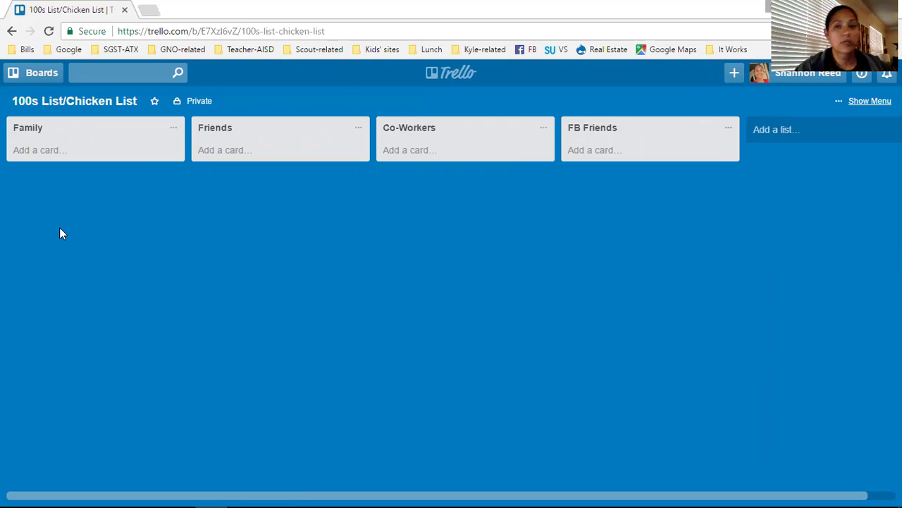
- Add two cards named Mom and Dad to the Family list
left_click(51, 150)
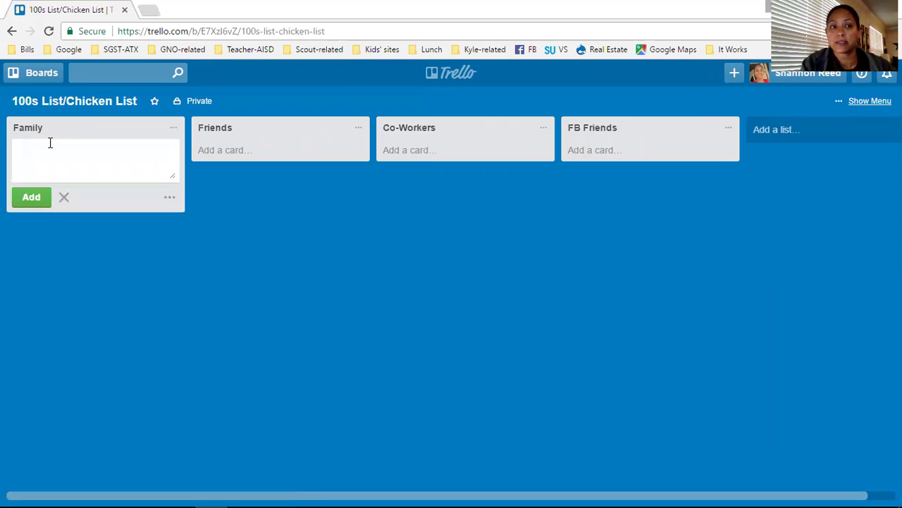
type("Mom")
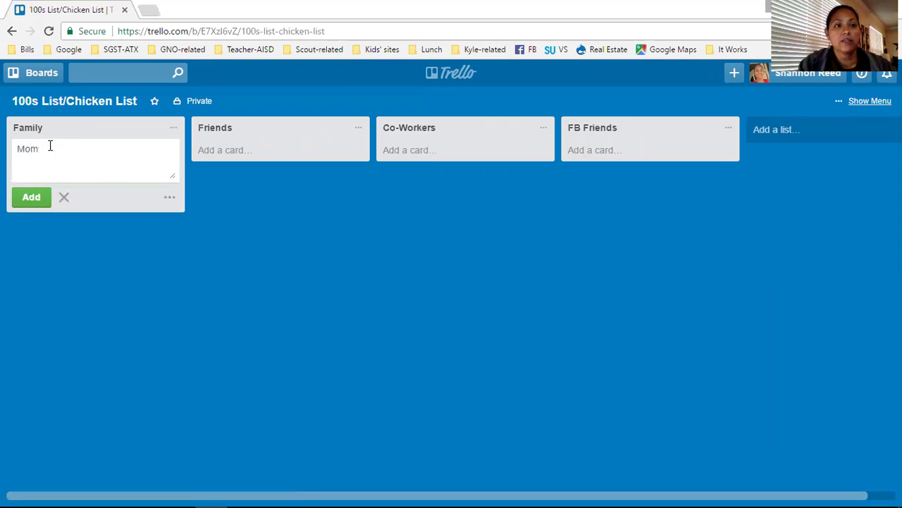
left_click(35, 196)
type("Dd")
key("BackSpace")
key("BackSpace")
type("Dad")
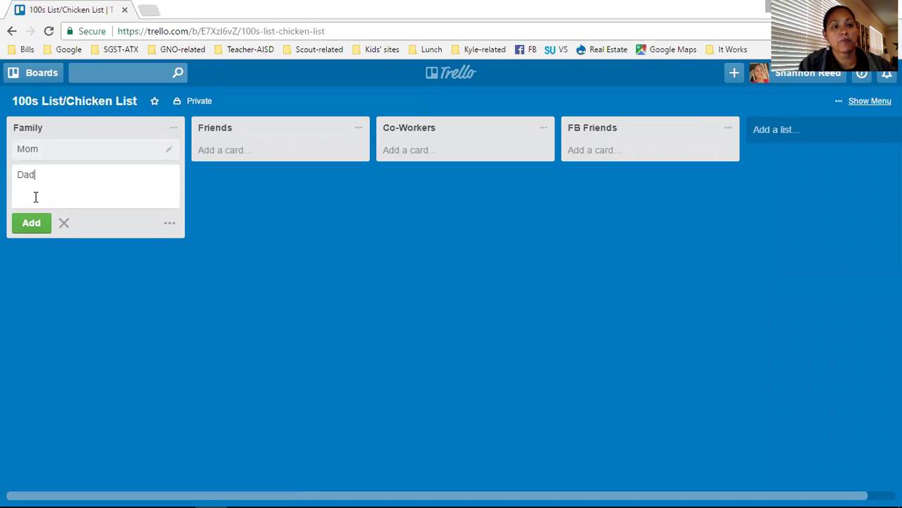
left_click(36, 224)
- Add two more cards below Dad in the Family list, each titled with a relative's first name and last initial
type("Don")
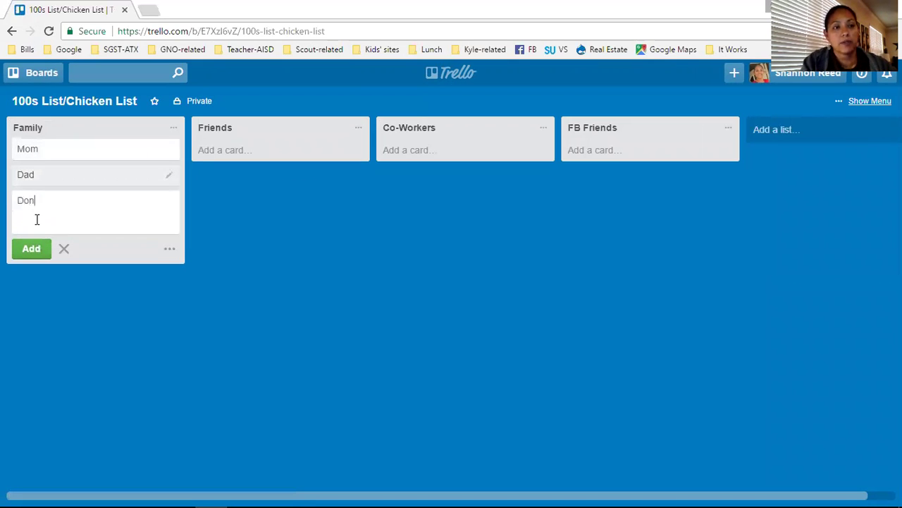
type(" H.")
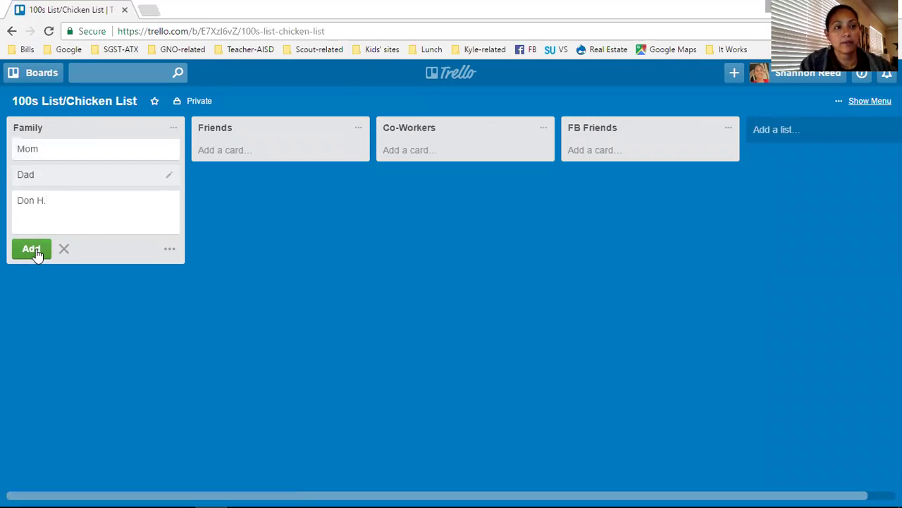
left_click(36, 252)
type("Michael H.")
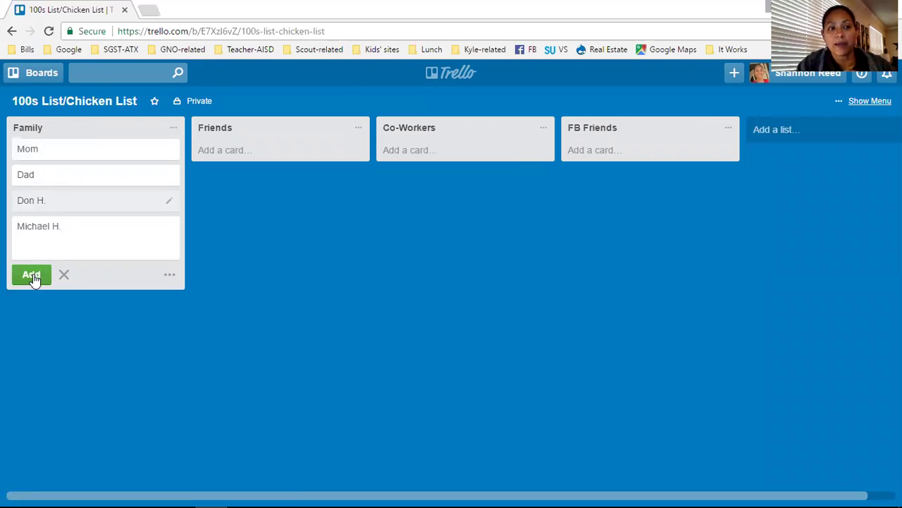
left_click(32, 274)
- Add a fifth card to the Family list, titled with another relative's first name and last initial
type("Mel")
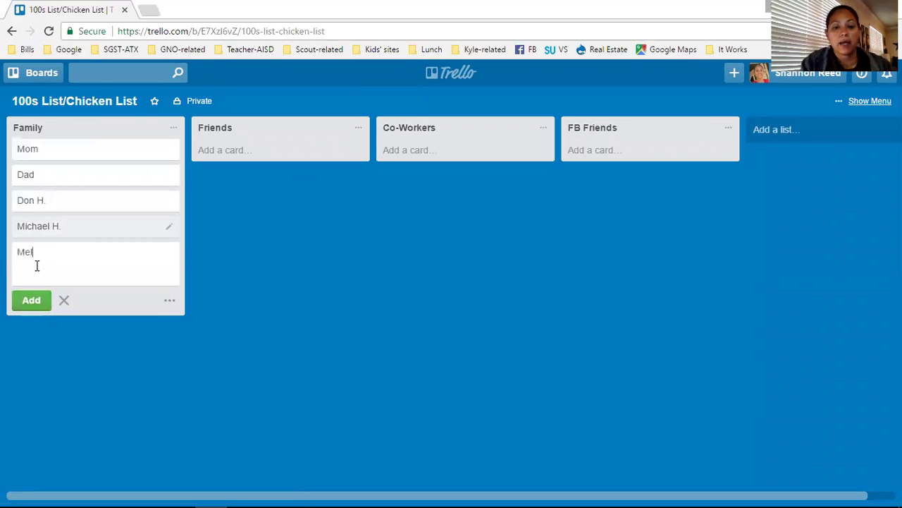
type("issa R.")
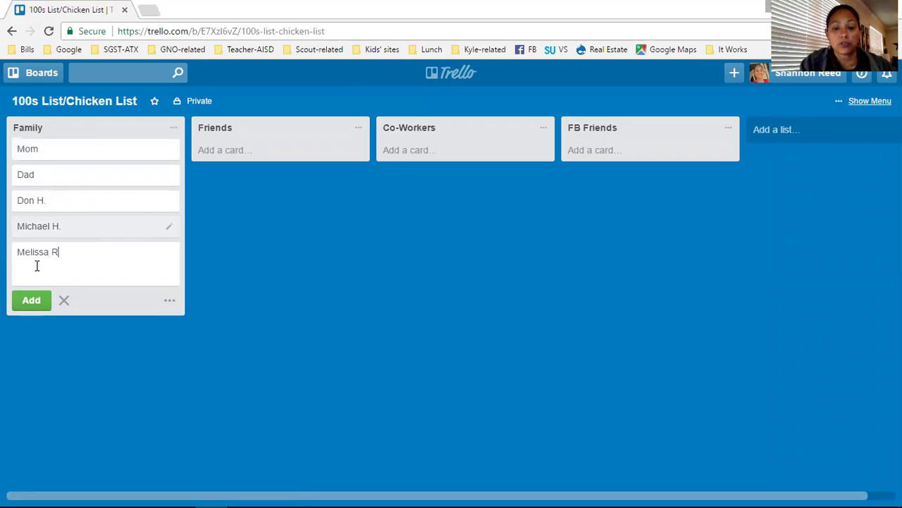
left_click(222, 149)
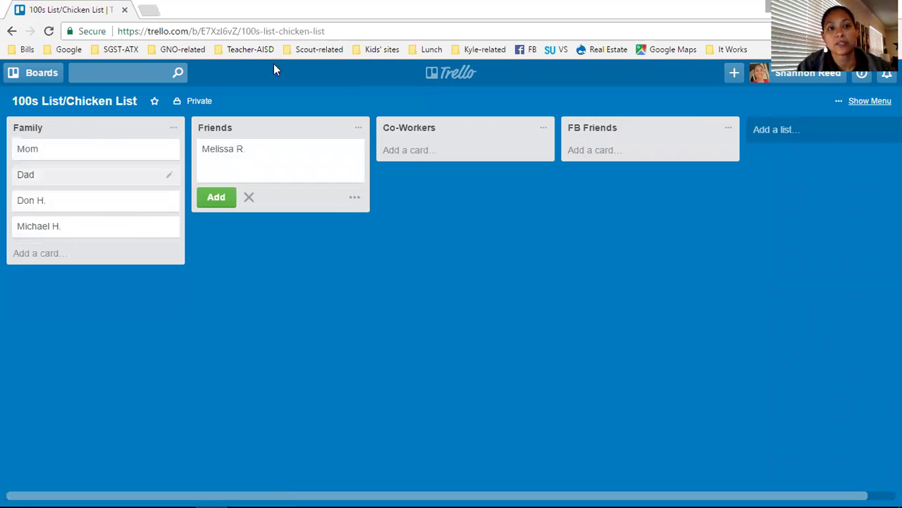
triple_click(227, 151)
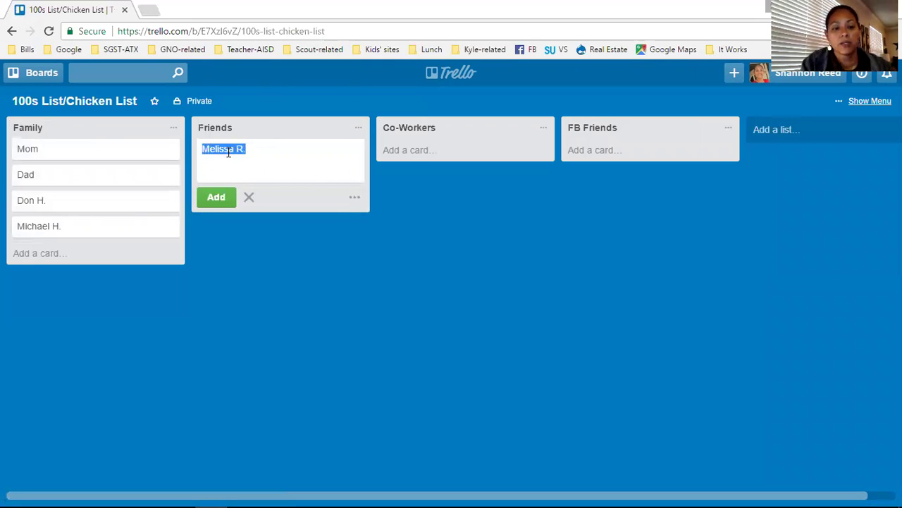
left_click(35, 256)
left_click(31, 300)
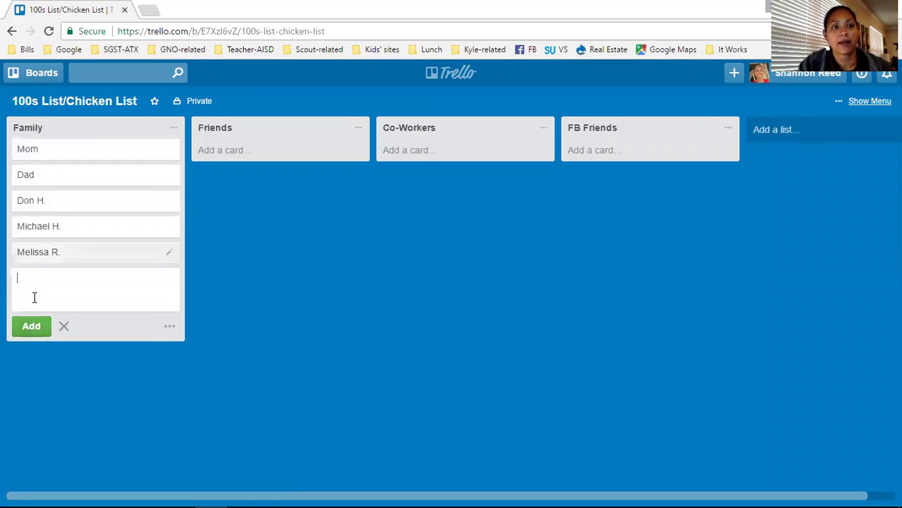
- Add three cards to the Friends list, each titled with a friend's first name and last initial
left_click(218, 150)
type("H")
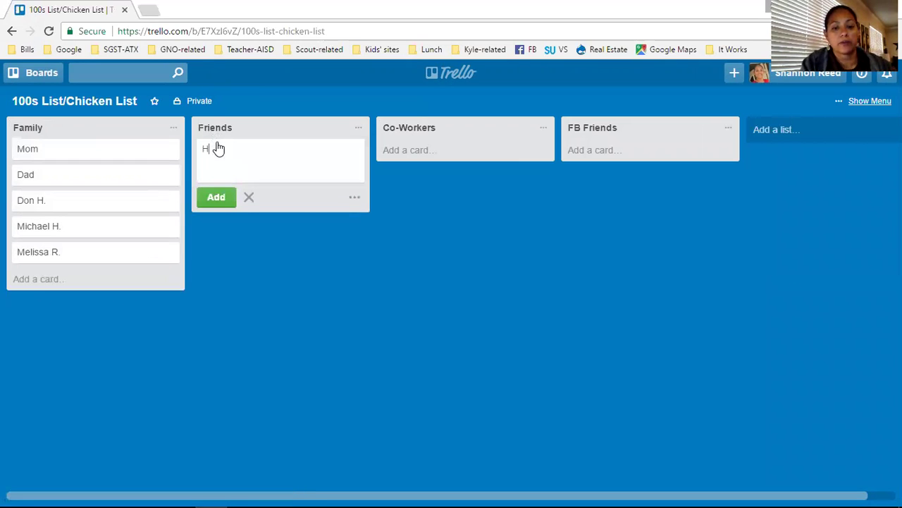
type("o R.")
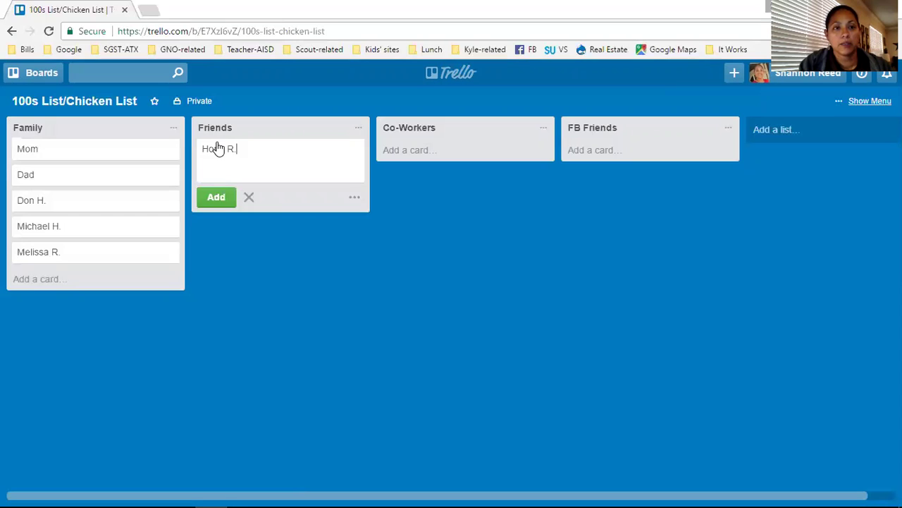
left_click(215, 197)
type("Gem")
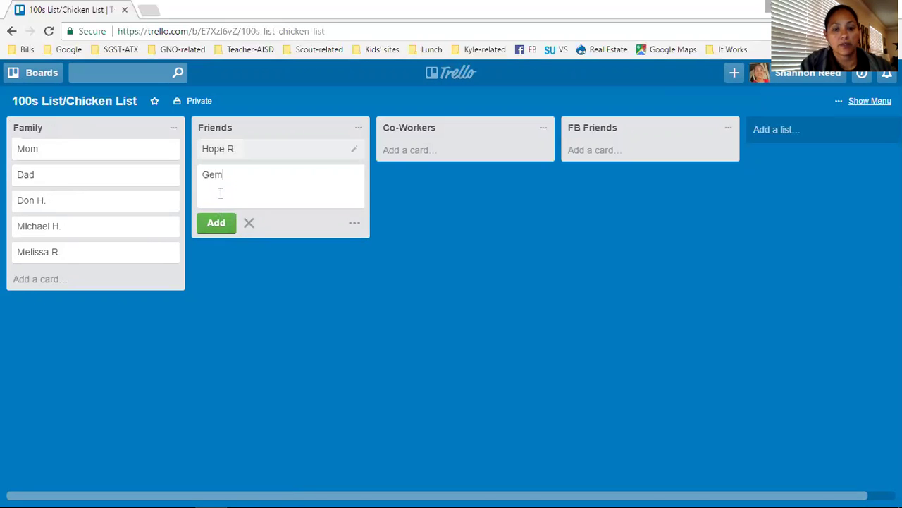
key("BackSpace")
type("nevieve D.")
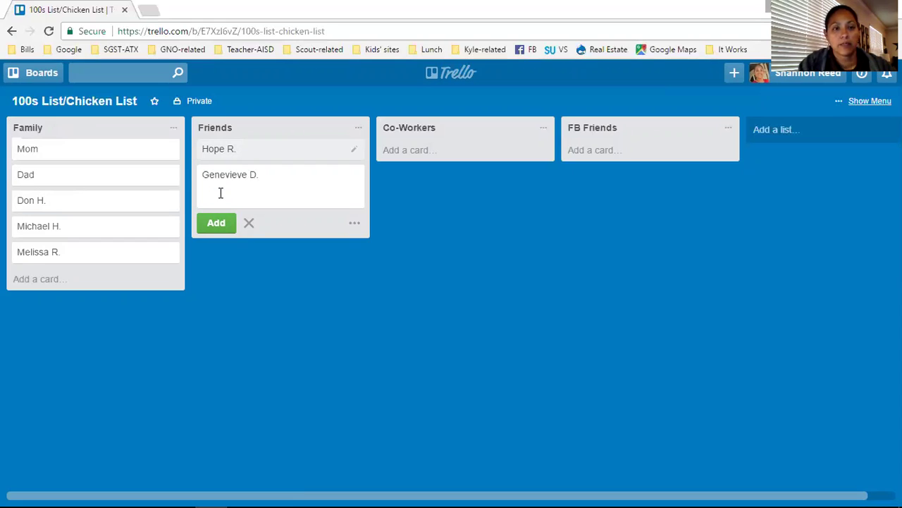
left_click(220, 223)
type("Stac")
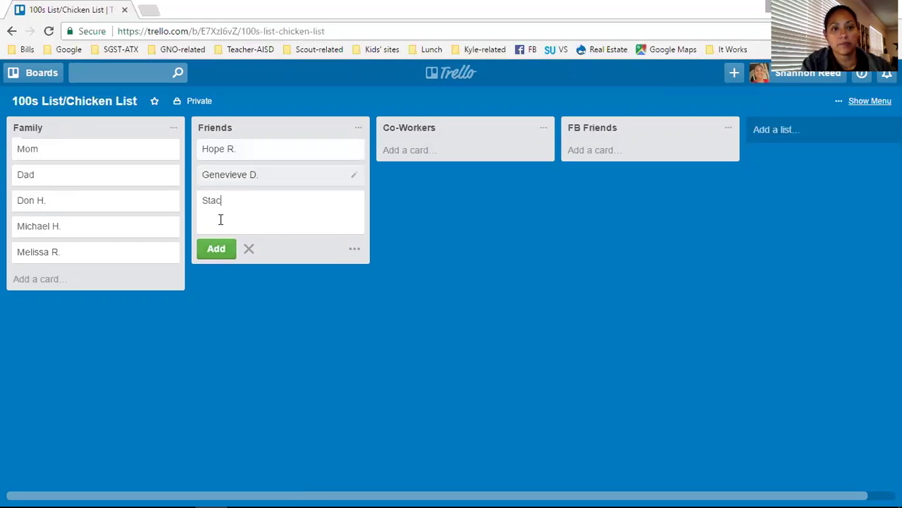
type("y S.")
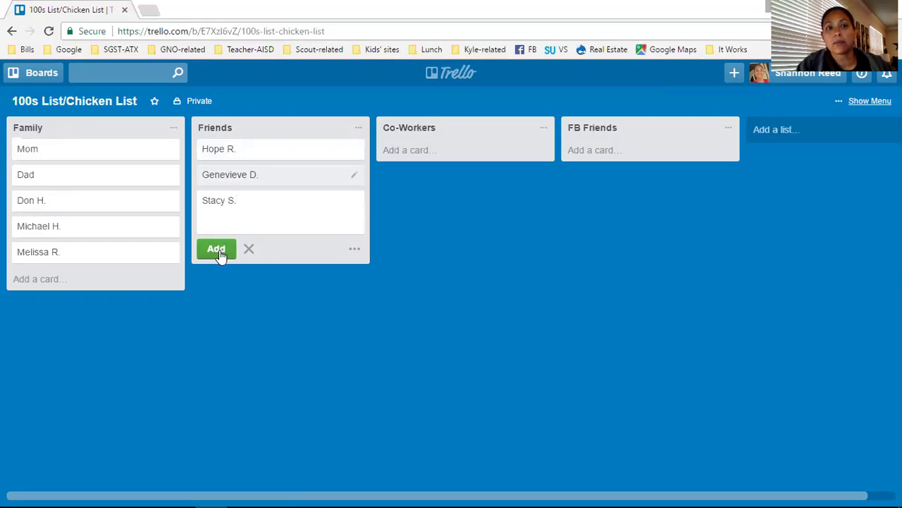
left_click(216, 247)
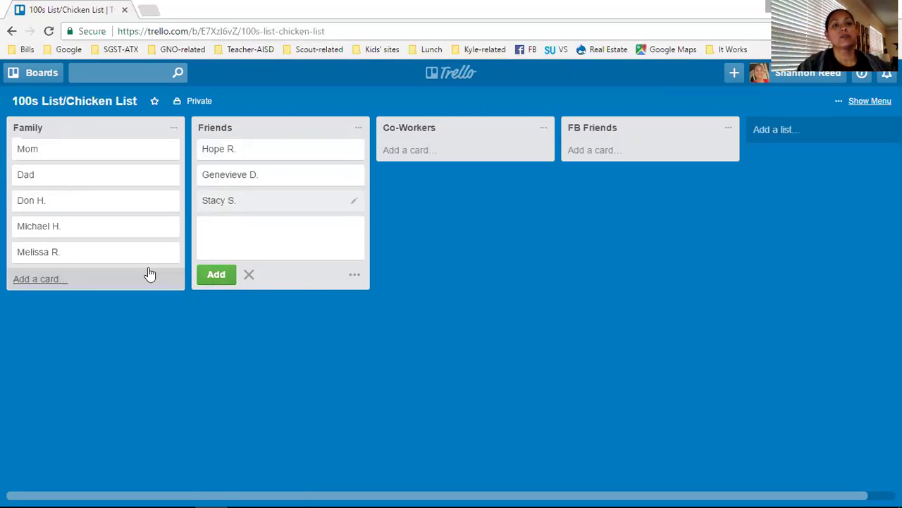
left_click(254, 275)
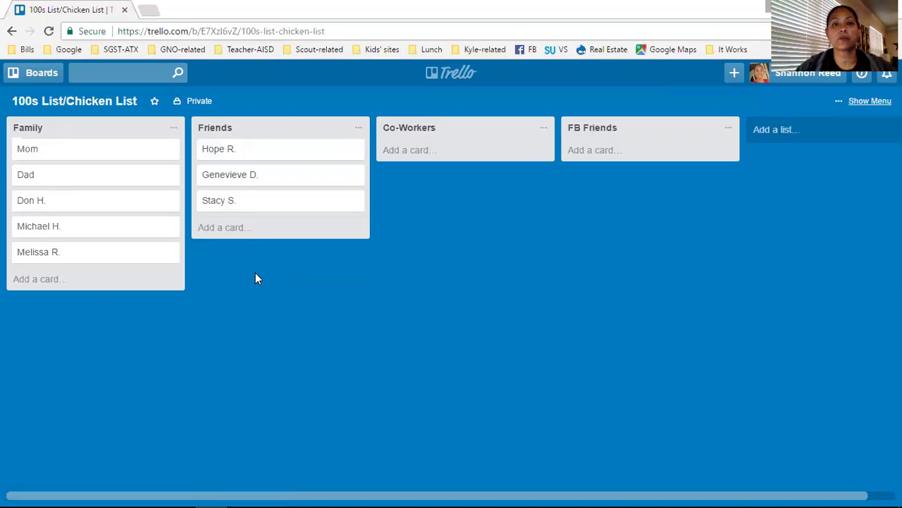
- Add the comment "try HSN on Friday" to the Mom card in the Family list
left_click(83, 160)
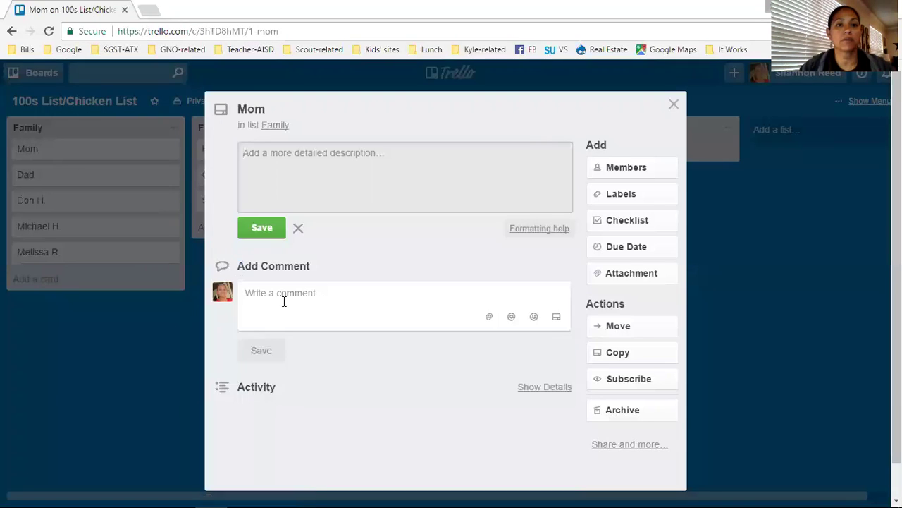
left_click(284, 298)
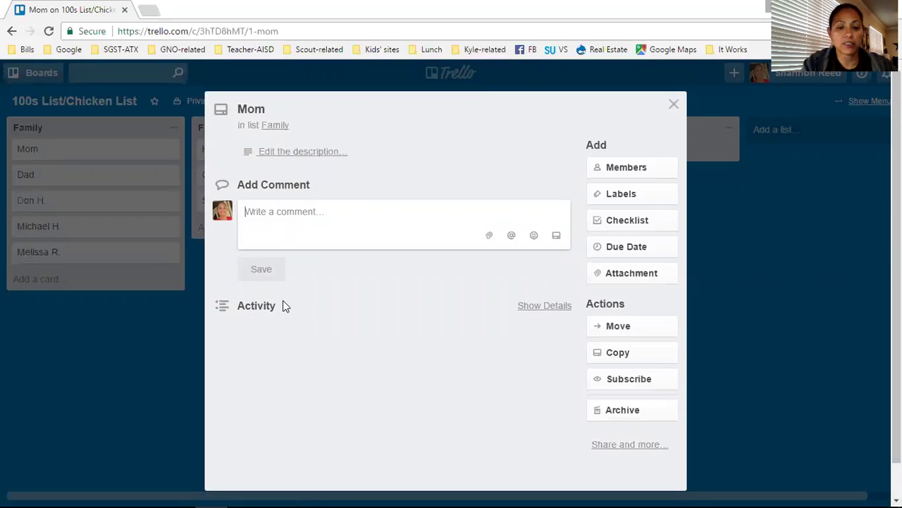
type("try ")
type("HSN")
key("BackSpace")
type("SN on Friday")
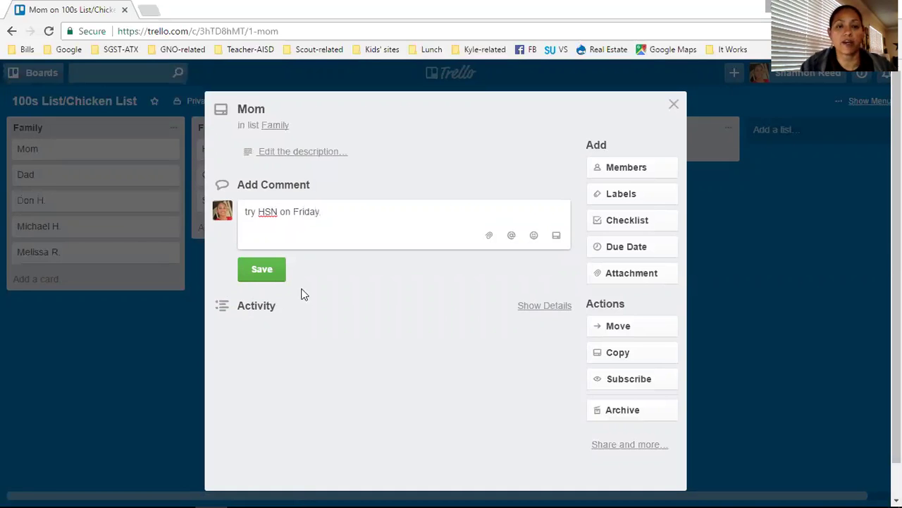
left_click(241, 275)
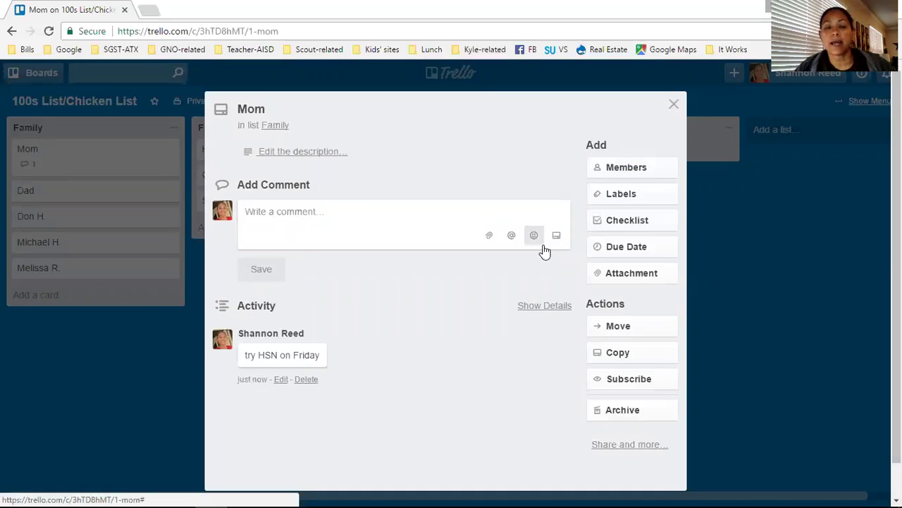
- Give the Mom card a due date of May 26, 2017 and close the card
left_click(630, 248)
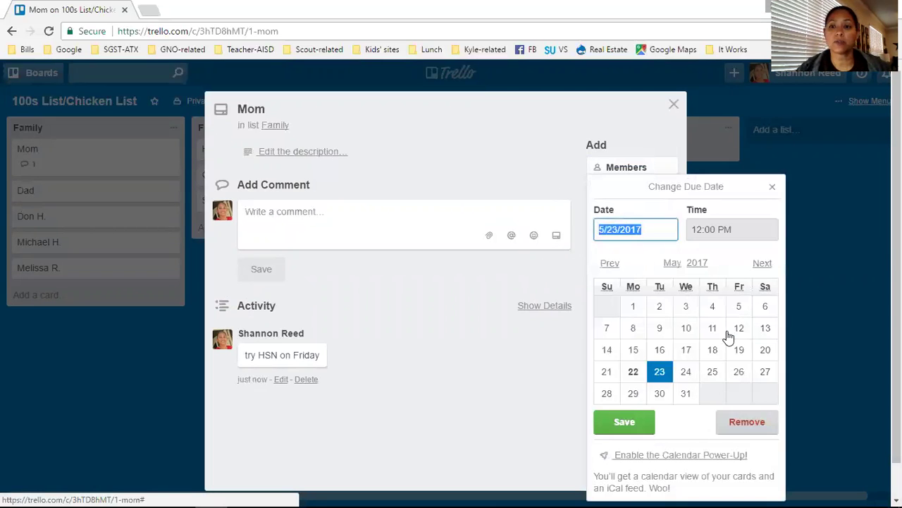
left_click(737, 372)
left_click(623, 422)
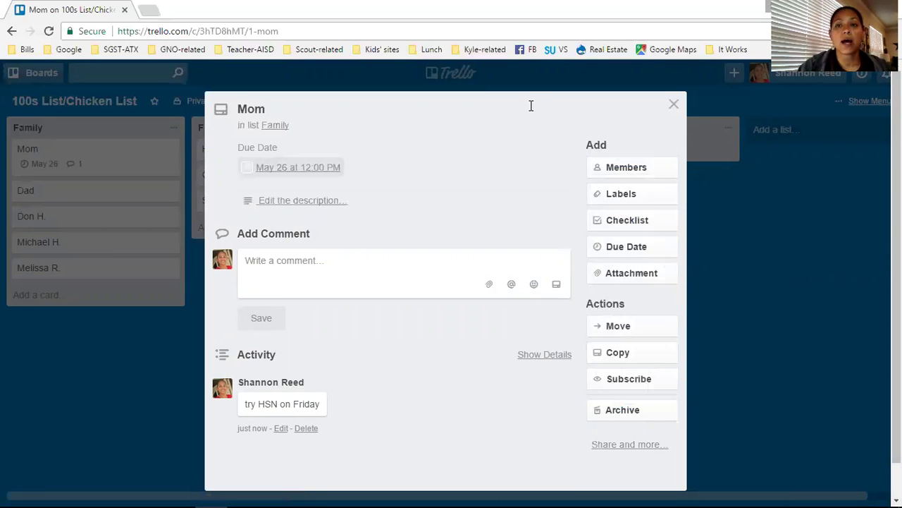
left_click(674, 106)
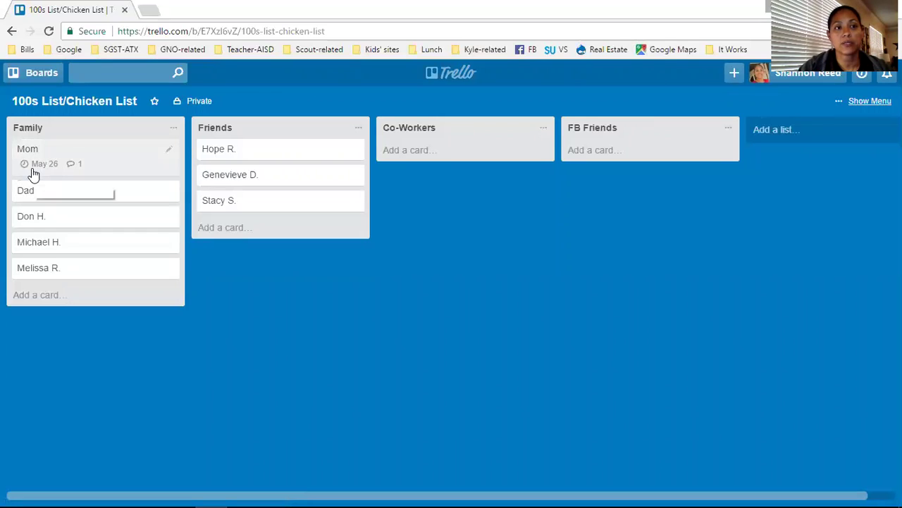
- Reopen the Mom card and change its due date to 5/22/2017
left_click(72, 169)
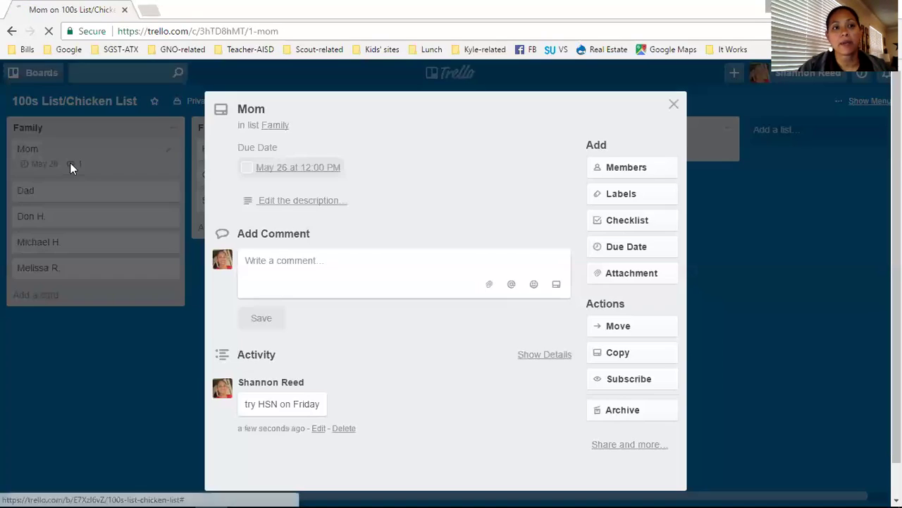
left_click(627, 247)
left_click(633, 371)
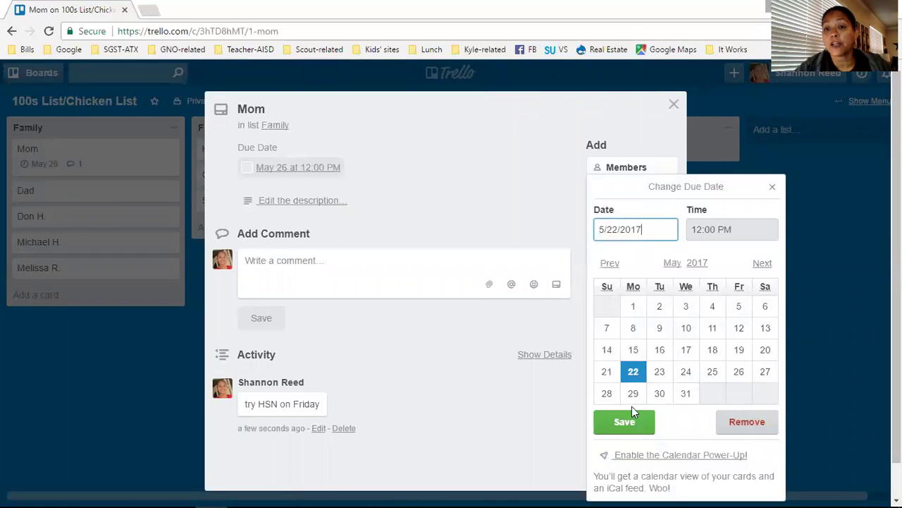
left_click(623, 422)
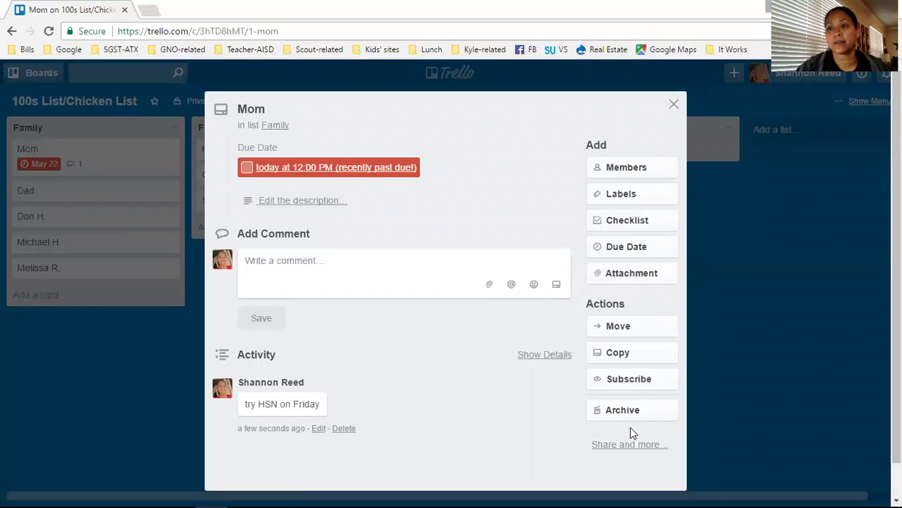
- Set the Mom card's due time to 8:00 PM and close the card
left_click(633, 247)
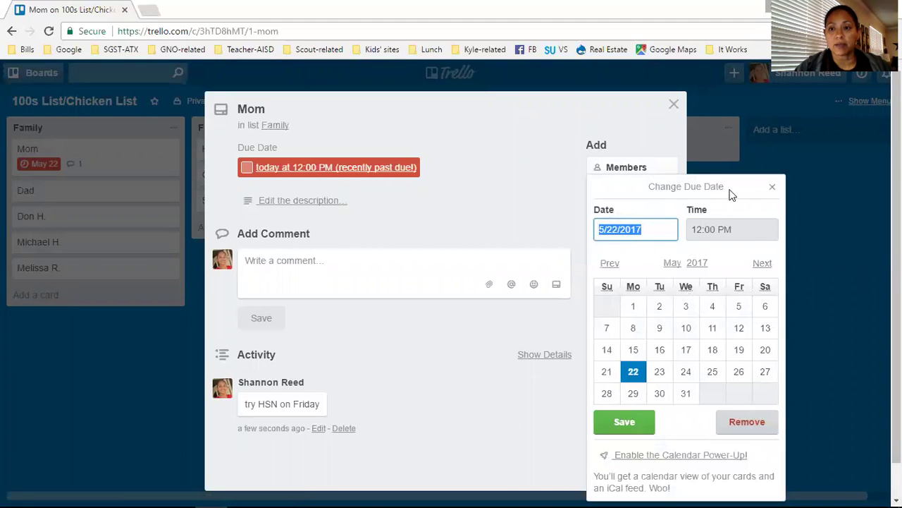
left_click(703, 229)
key("BackSpace")
key("BackSpace")
key("BackSpace")
type("8:")
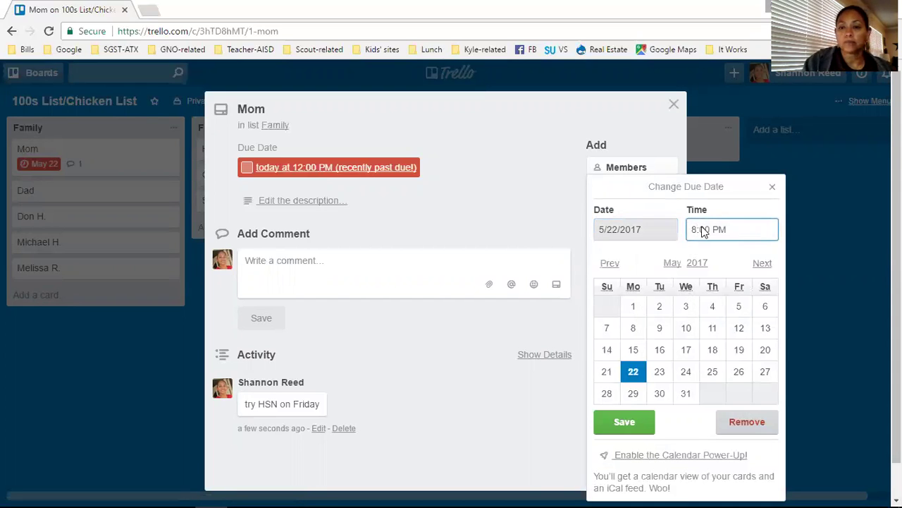
key("Return")
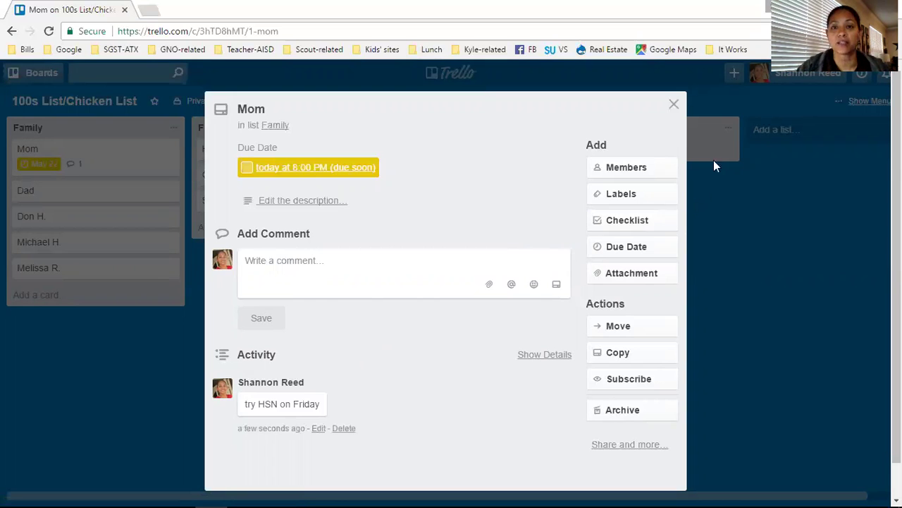
left_click(674, 107)
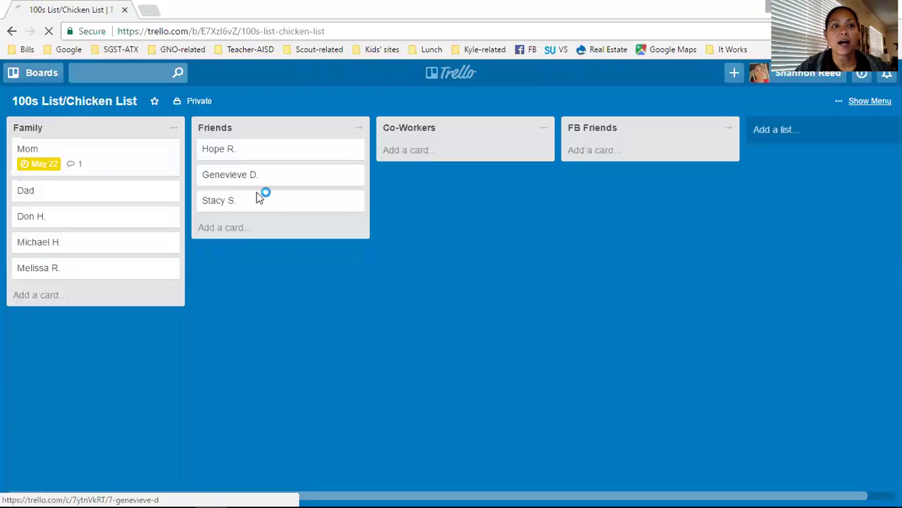
- Move the Mom card to the pLC list on the Contacted board
left_click(111, 165)
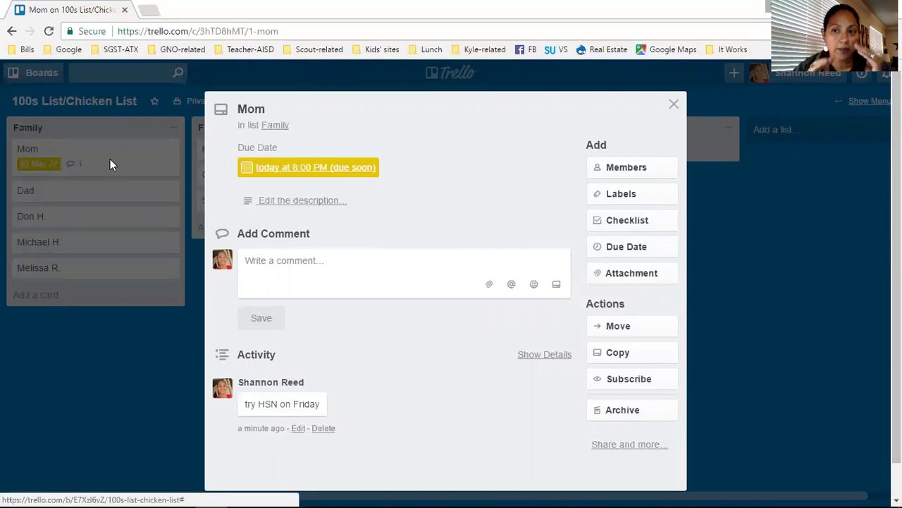
left_click(618, 326)
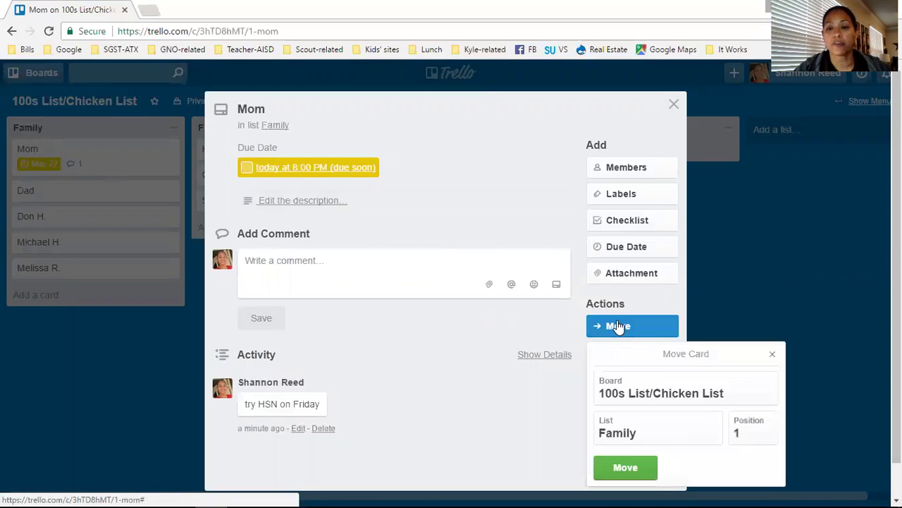
left_click(672, 380)
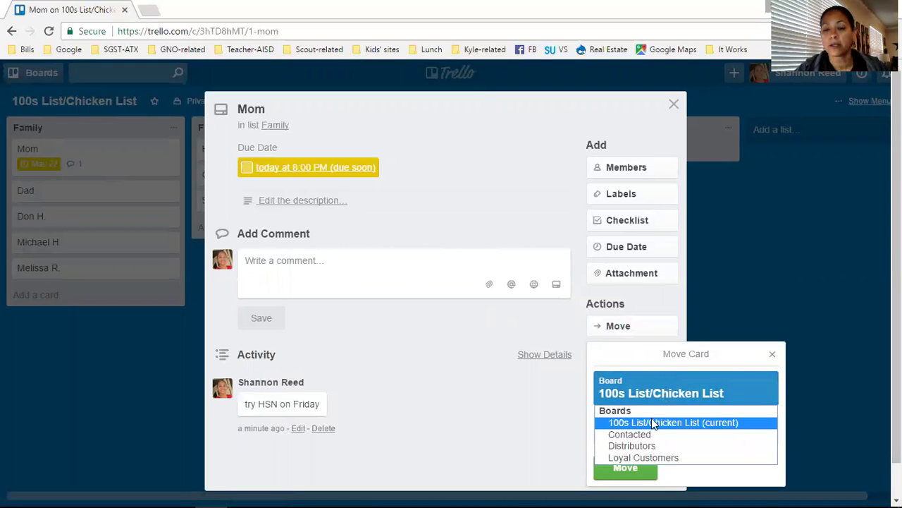
left_click(647, 435)
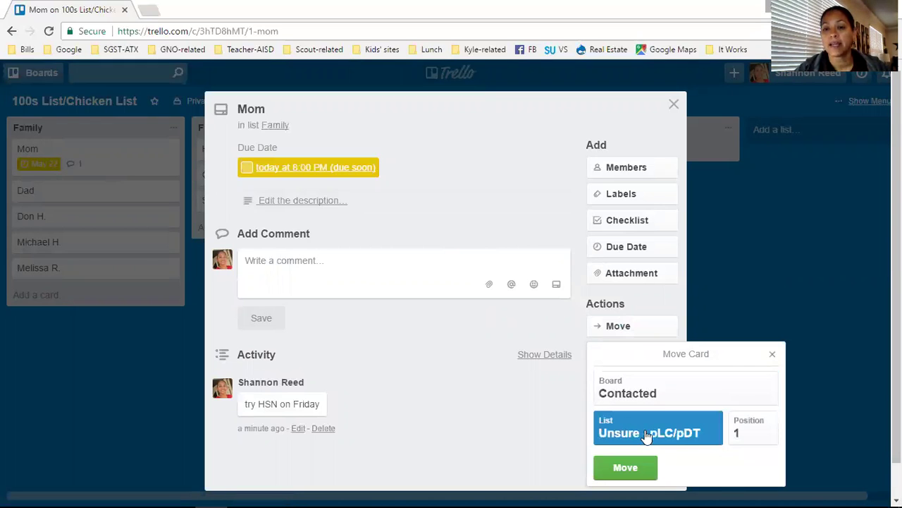
left_click(648, 435)
left_click(638, 460)
left_click(638, 464)
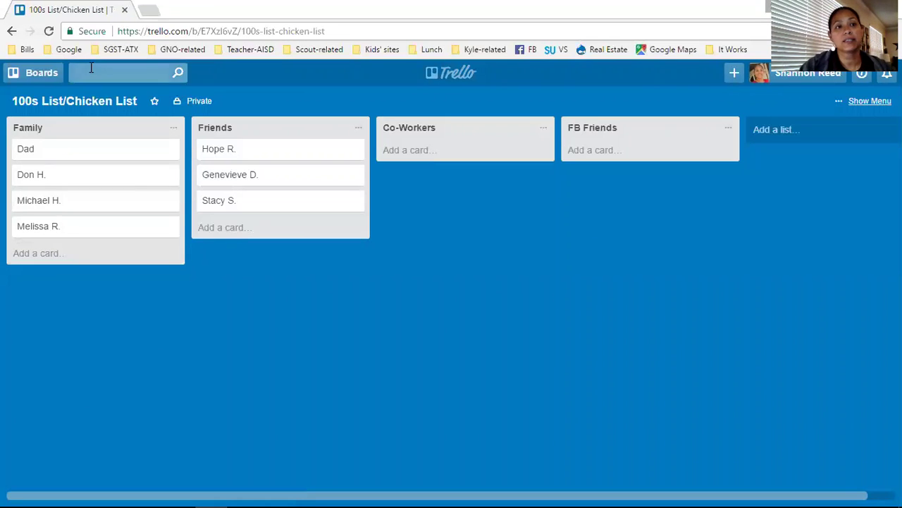
- On the Contacted board, add the comment "Ordered HSN" to the Mom card in the pLC list
left_click(38, 74)
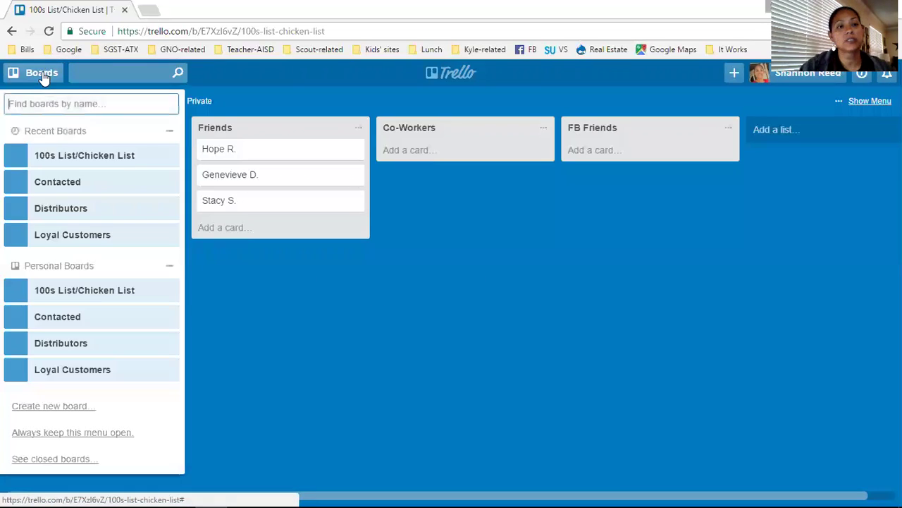
left_click(57, 179)
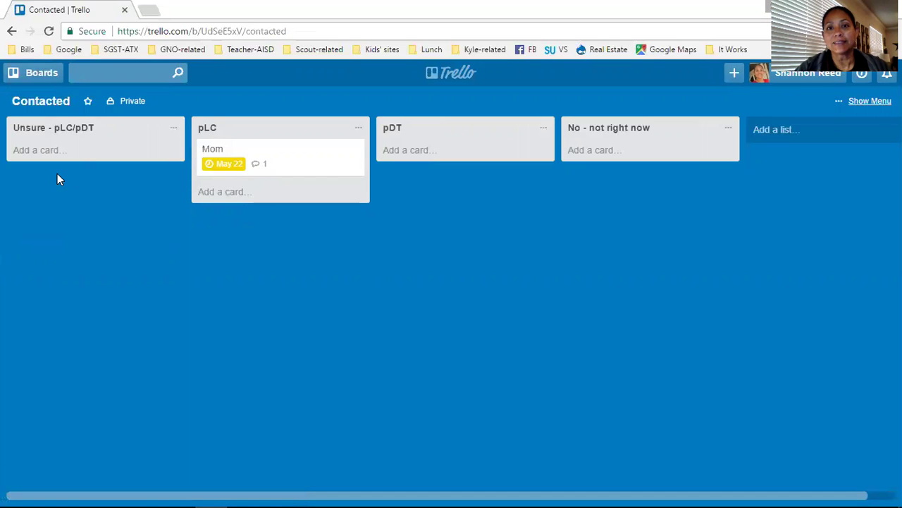
left_click(237, 154)
left_click(319, 260)
type("ered HSN")
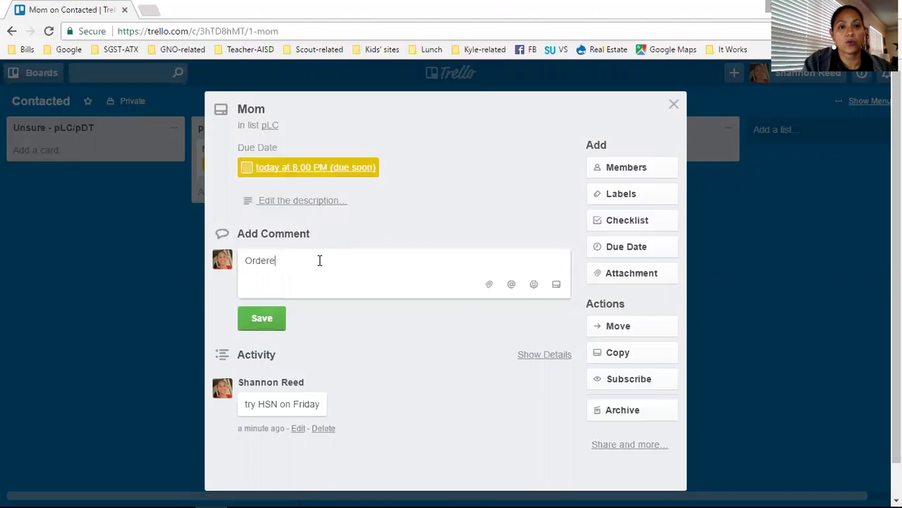
left_click(271, 319)
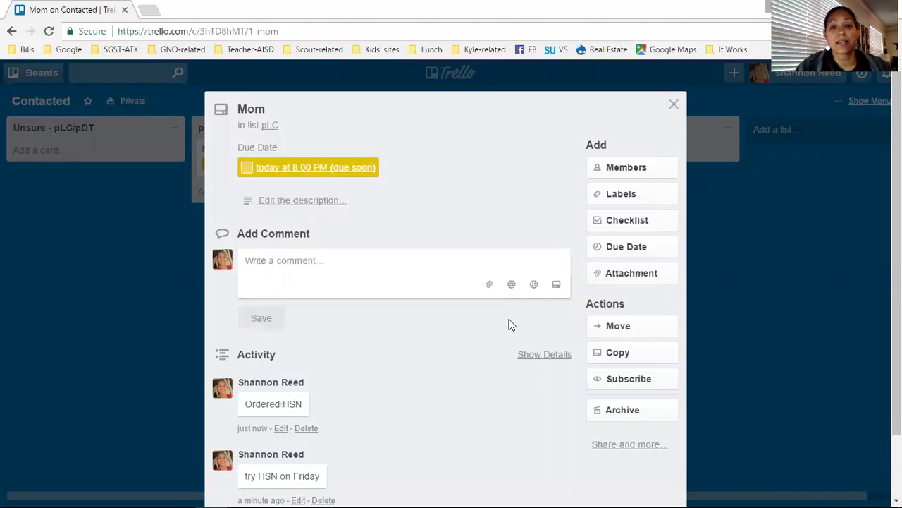
- Move the Mom card to the 1st Month list on the Loyal Customers board
left_click(615, 335)
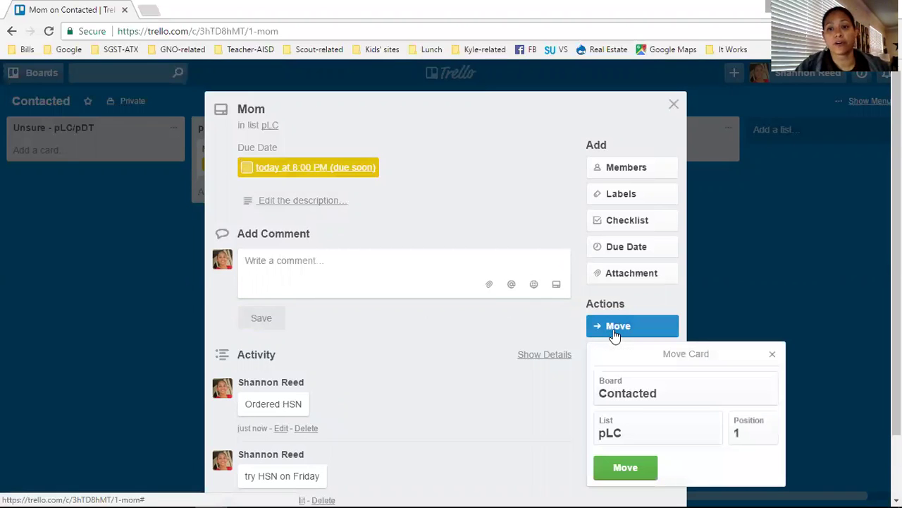
left_click(630, 390)
left_click(638, 456)
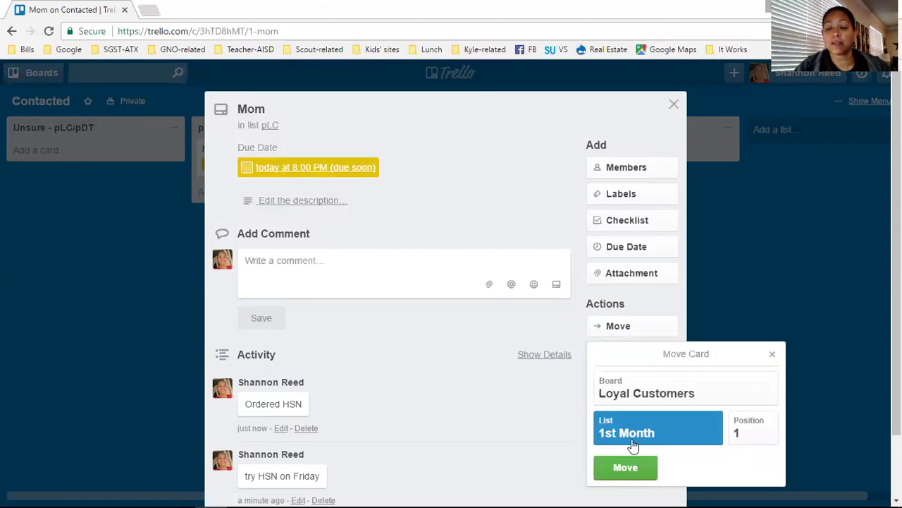
left_click(626, 466)
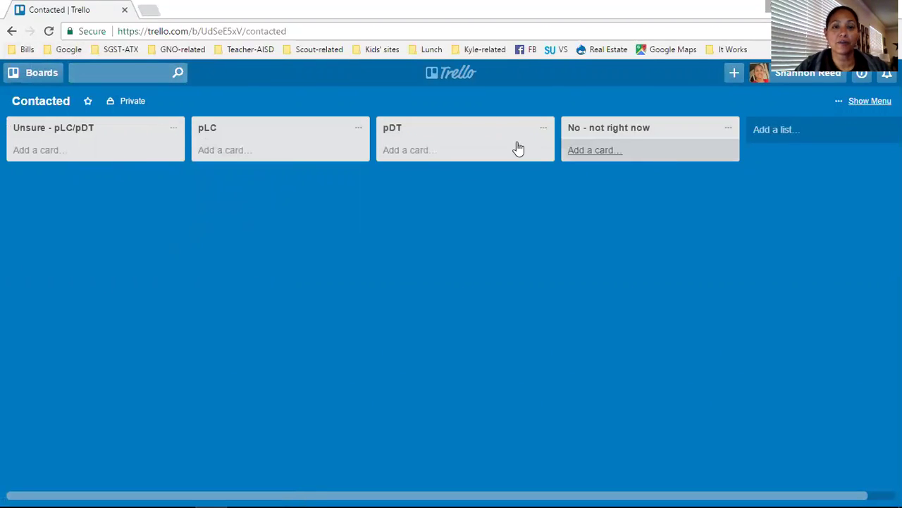
- On the Loyal Customers board, set the due date of the Mom card in the 1st Month list to 5/31/2017
left_click(39, 75)
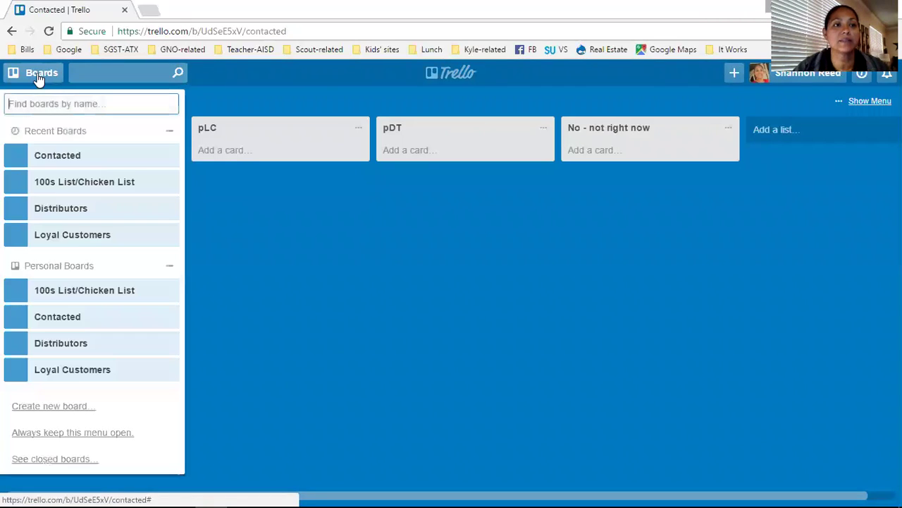
left_click(65, 236)
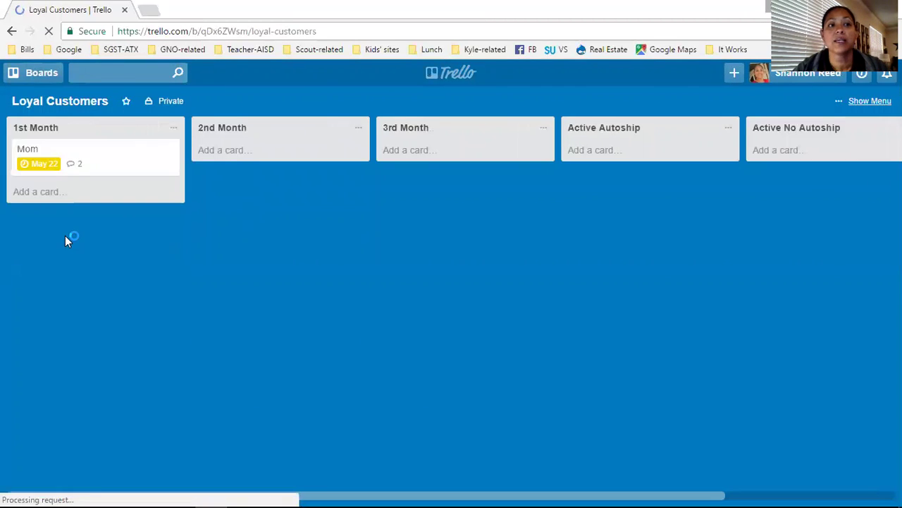
left_click(79, 163)
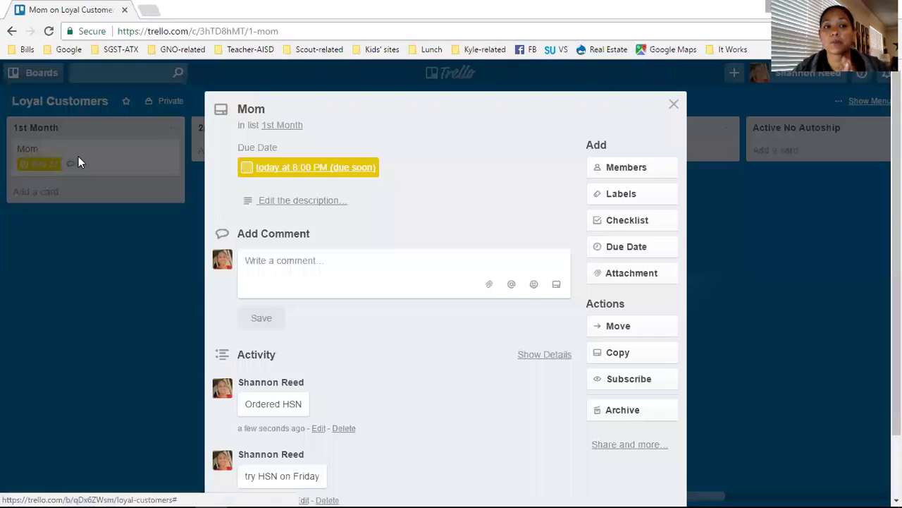
left_click(604, 257)
left_click(685, 395)
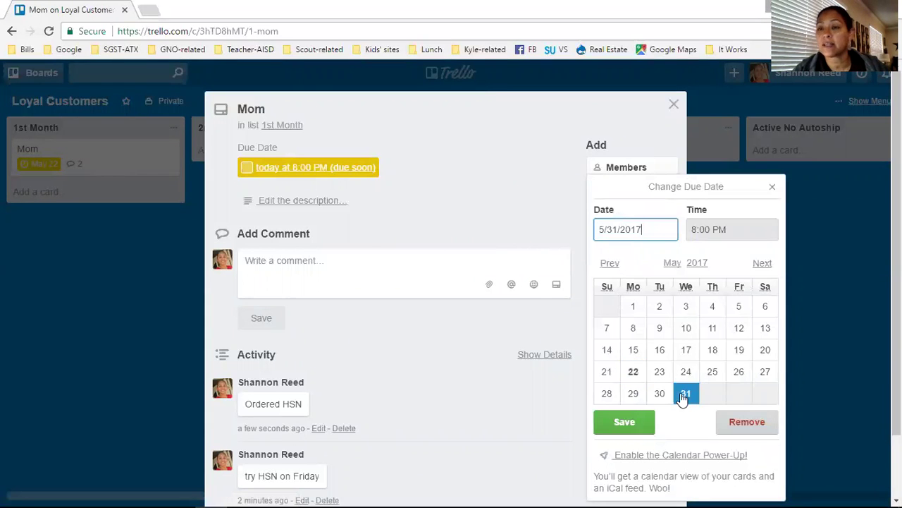
left_click(629, 423)
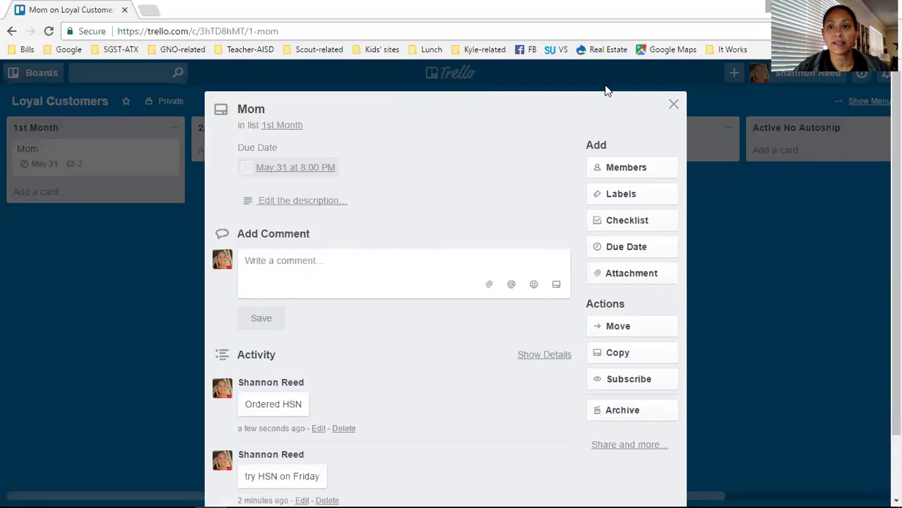
- Add the comment "contact on May 31st to give instructions" to the Mom card and close it
left_click(309, 260)
type("co")
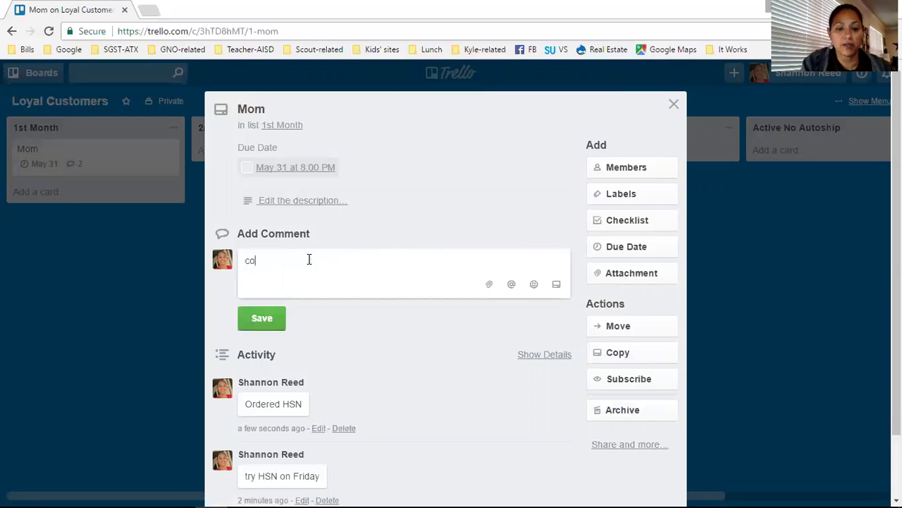
type("ntact on May")
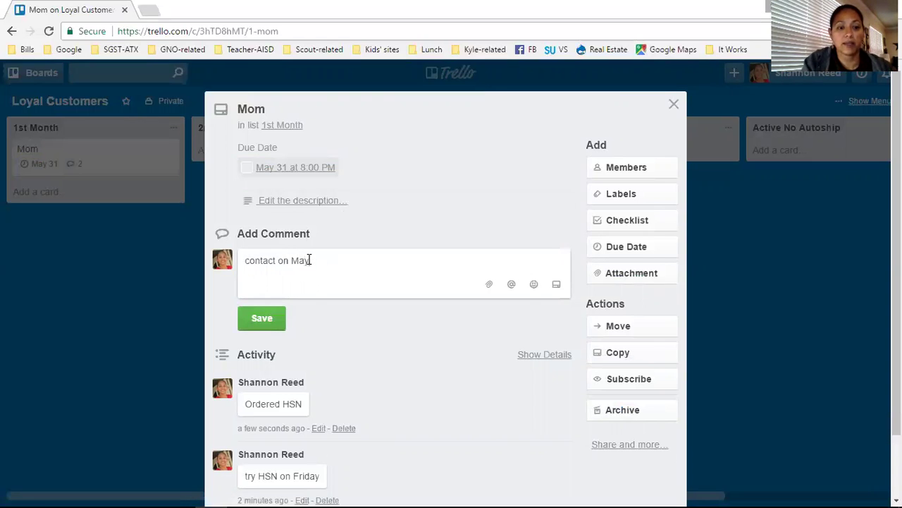
type(" 31st to ge")
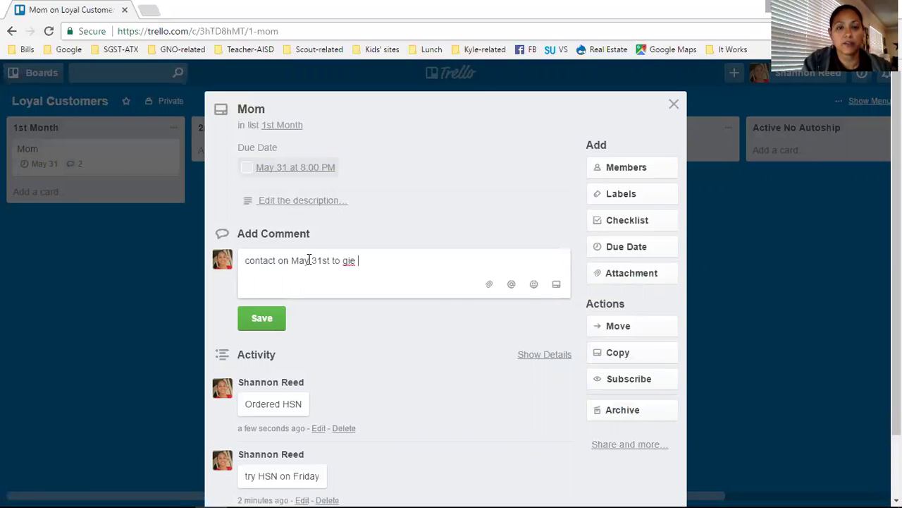
key("BackSpace")
type("ive instru")
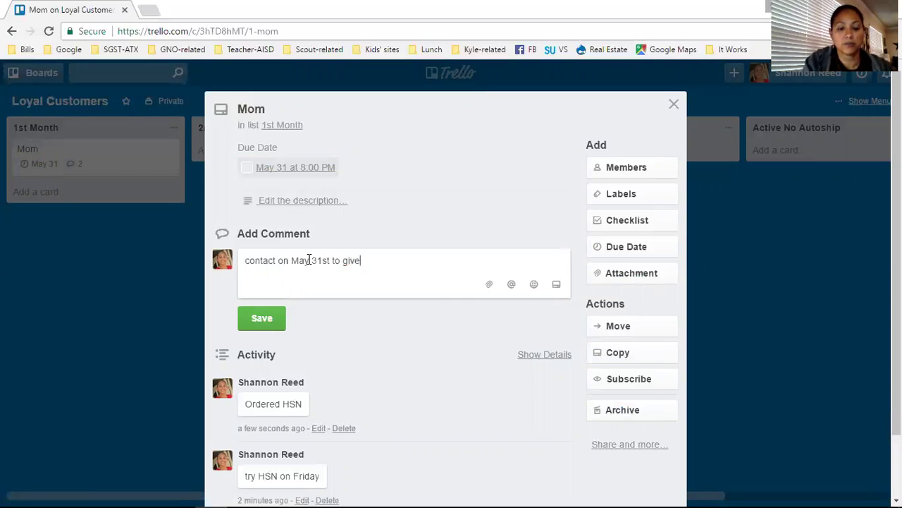
type("ctions")
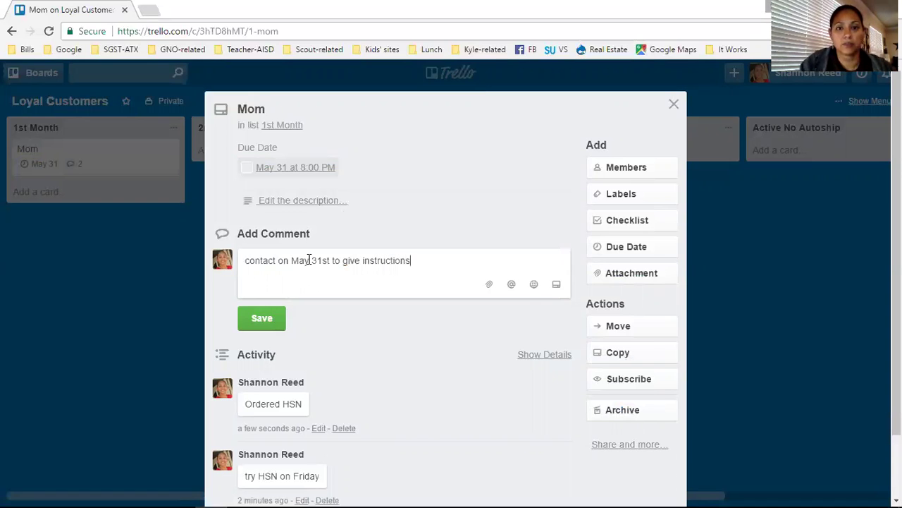
left_click(263, 319)
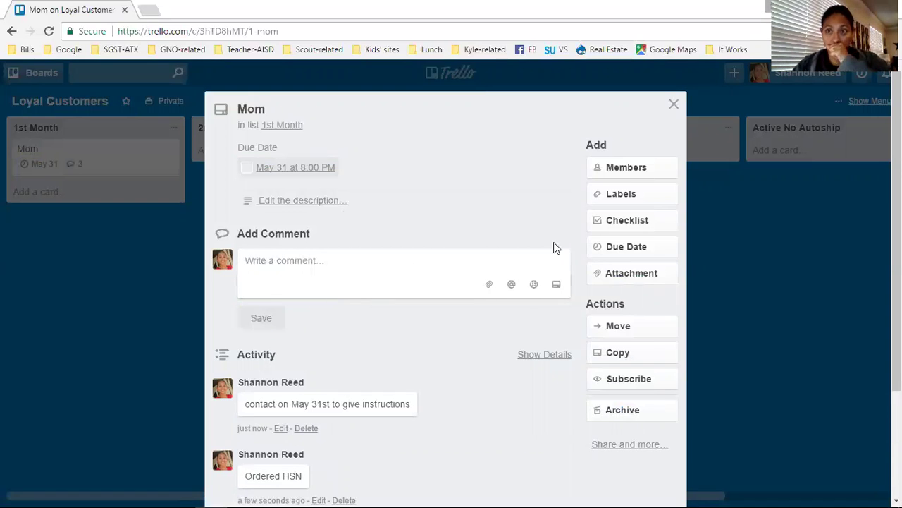
scroll(554, 247, "down", 2)
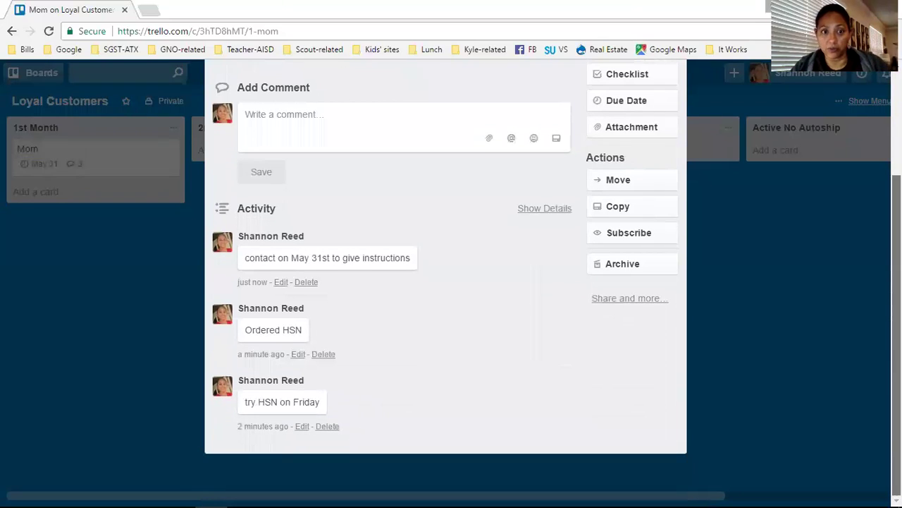
scroll(446, 282, "up", 2)
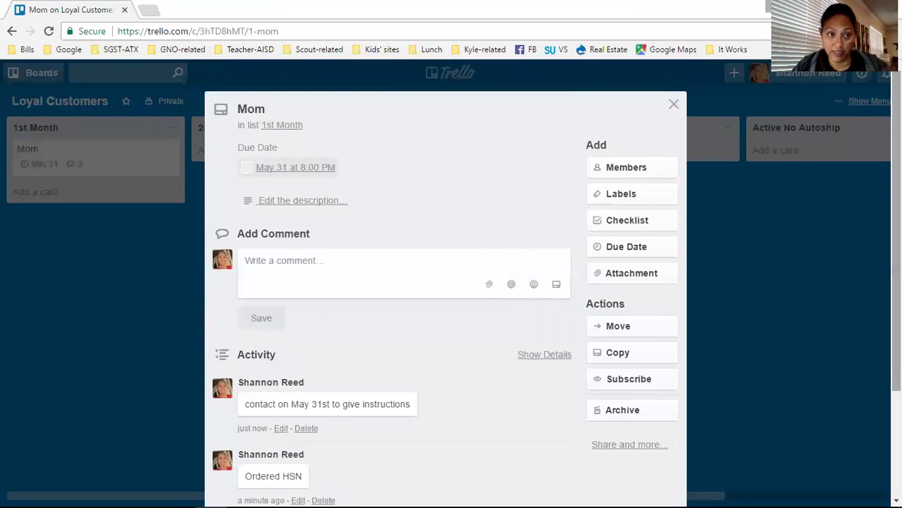
left_click(675, 104)
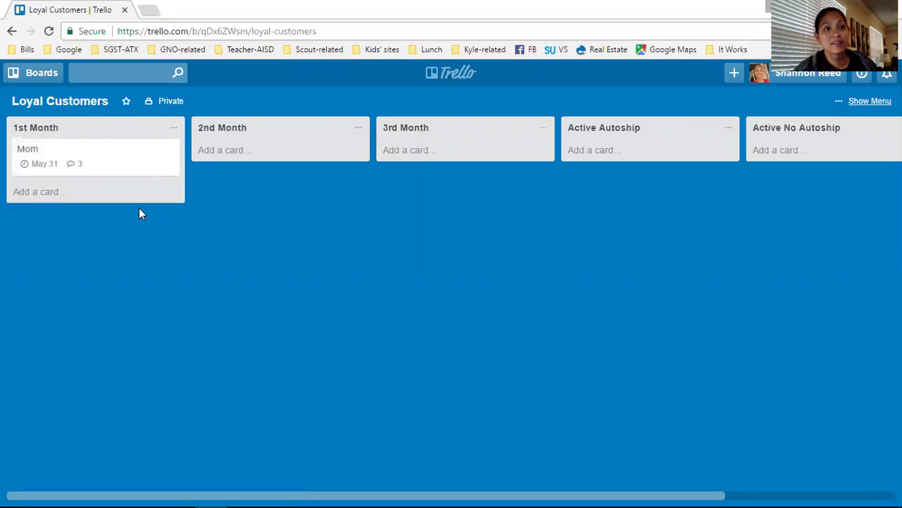
- Move the Mom card to the 2nd Month list and rename it "Mom (22nd)"
left_click_drag(113, 164, 260, 164)
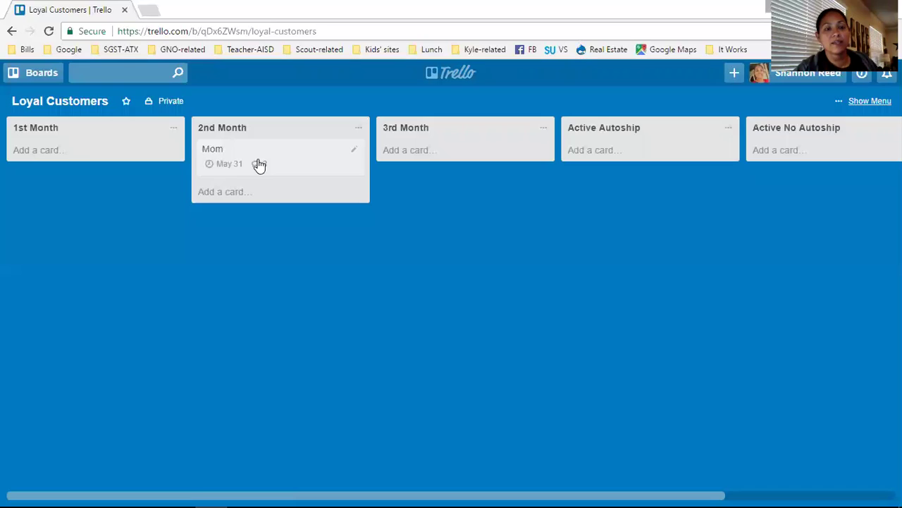
left_click(260, 163)
left_click(274, 106)
type("(22nd)")
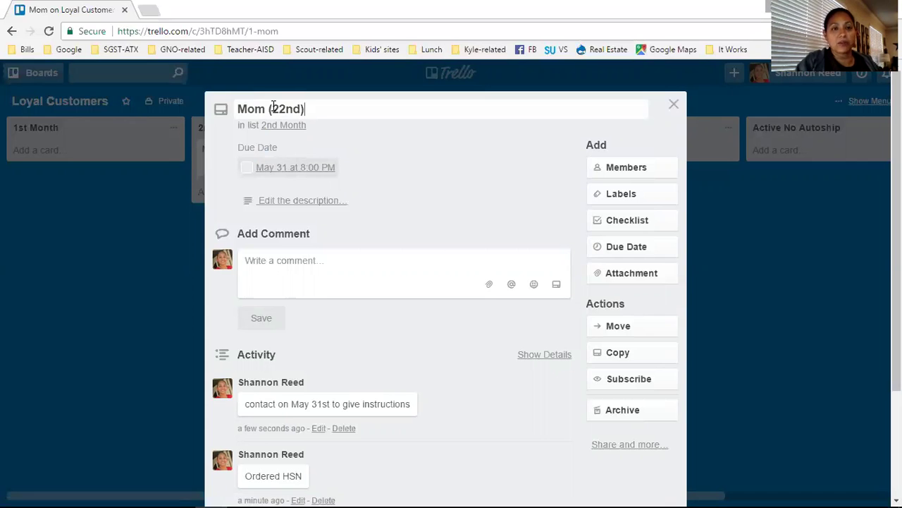
left_click(673, 106)
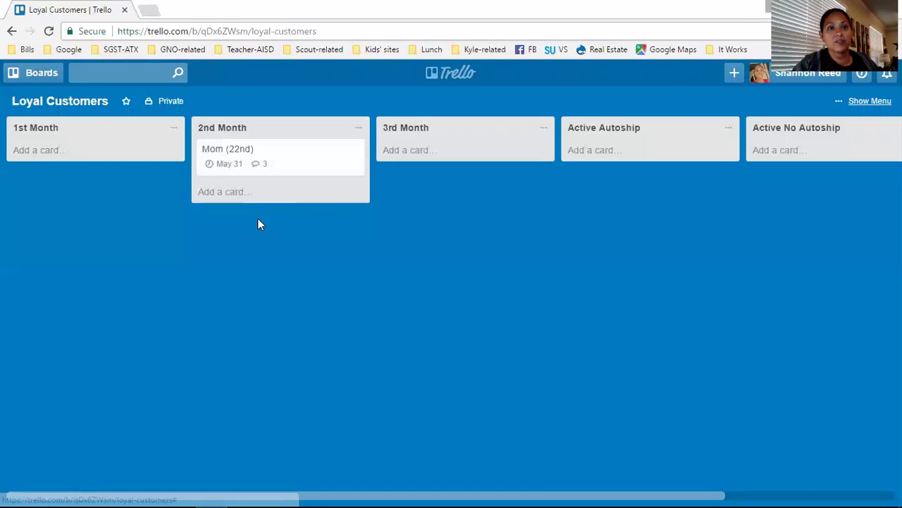
- Move the Mom (22nd) card to the Active Autoship list and from there to the Active No Autoship list
left_click_drag(280, 153, 594, 154)
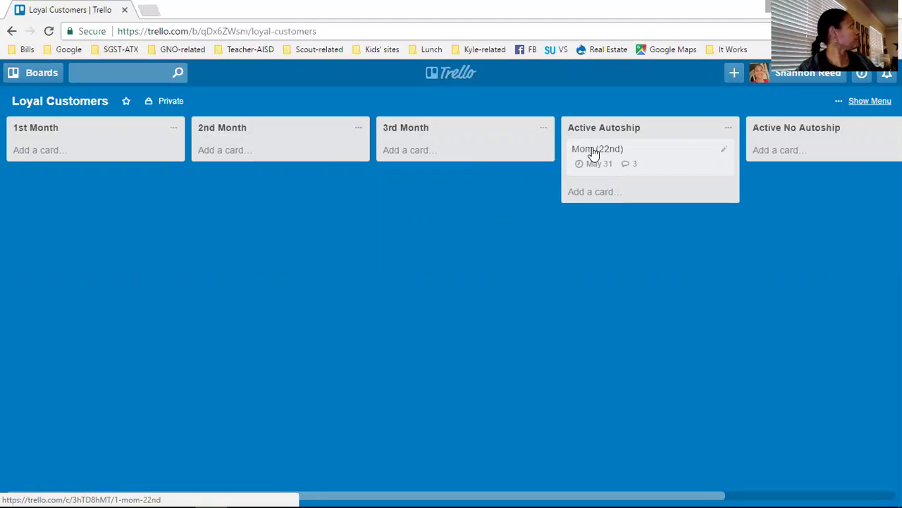
left_click_drag(594, 153, 741, 145)
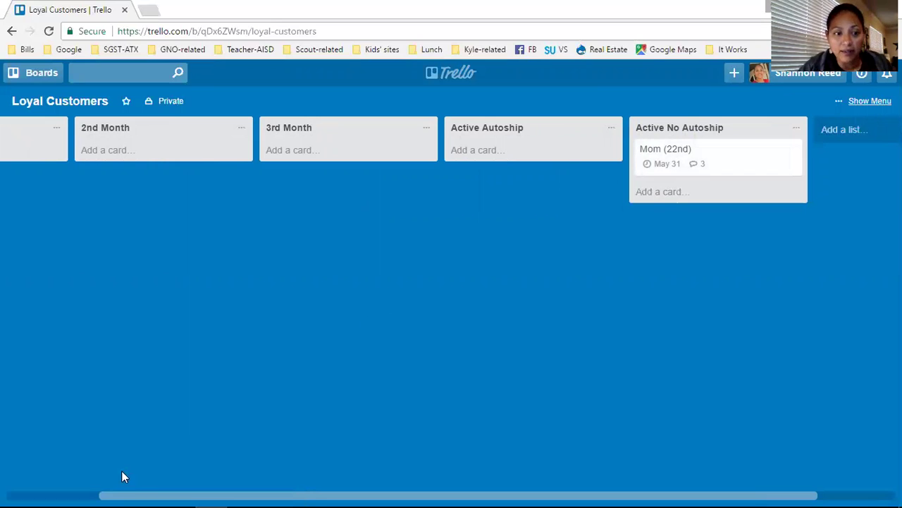
left_click(88, 488)
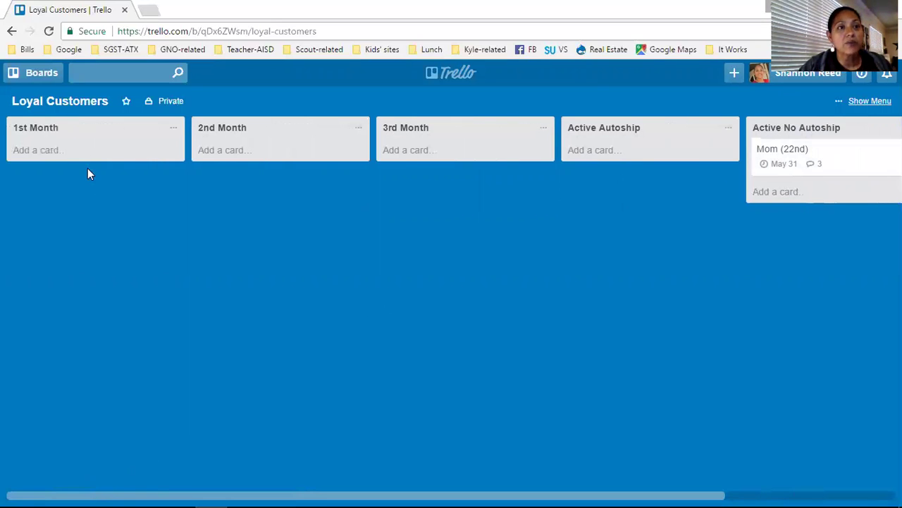
- On the 100s List/Chicken List board, write the comment "enrolled today as DT" in the last card of the Family list
left_click(43, 73)
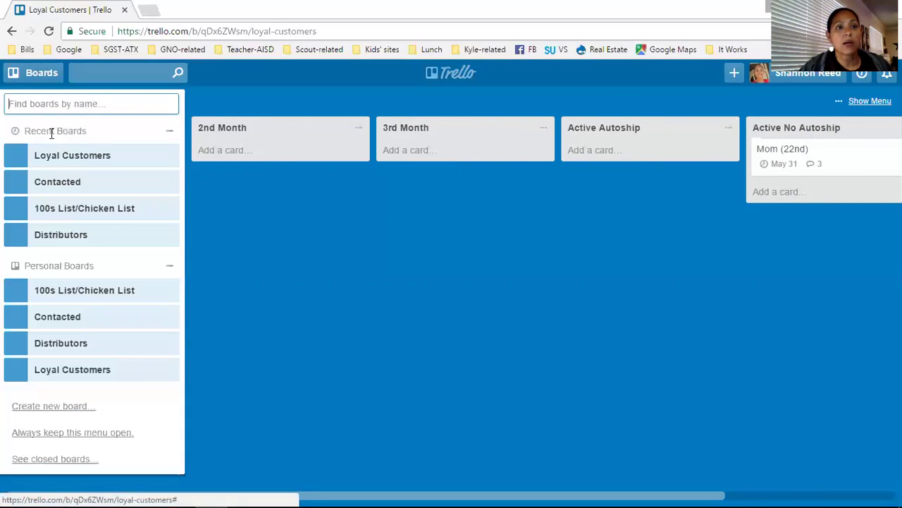
left_click(72, 209)
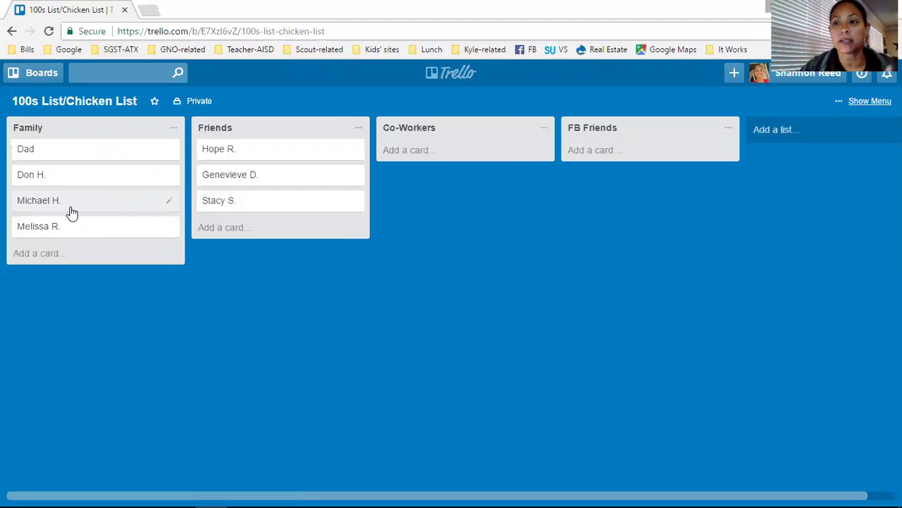
left_click(74, 226)
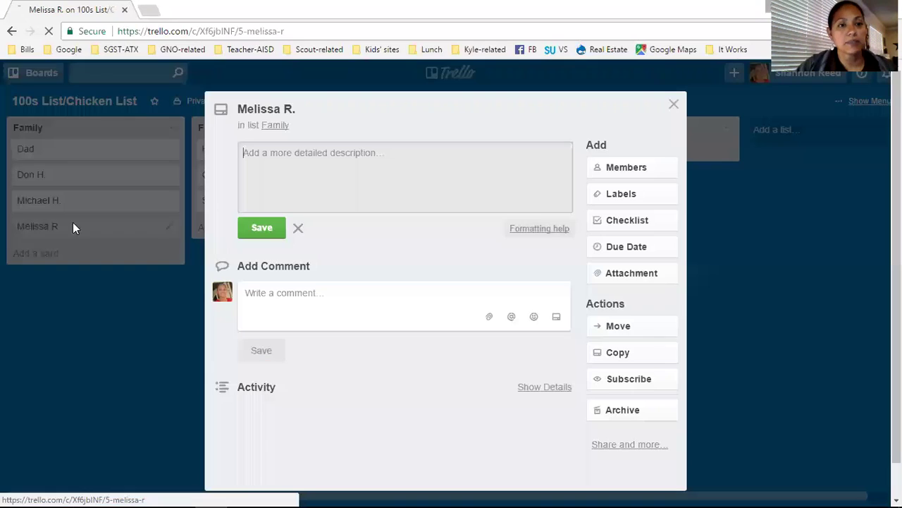
left_click(280, 301)
type("enro")
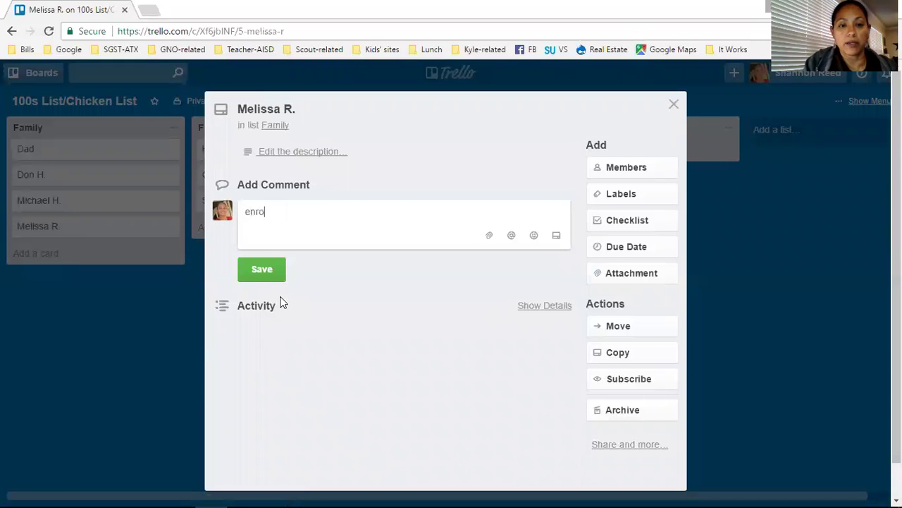
type("lled t")
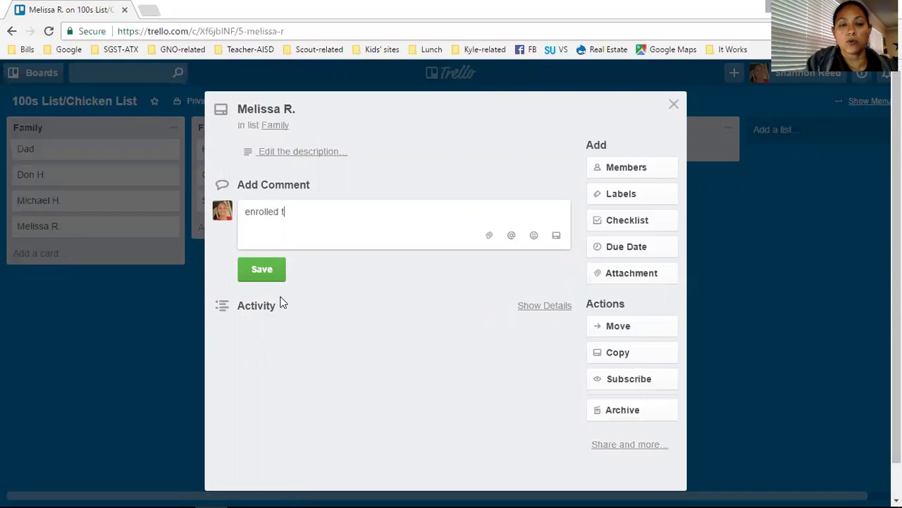
type("oday as DT")
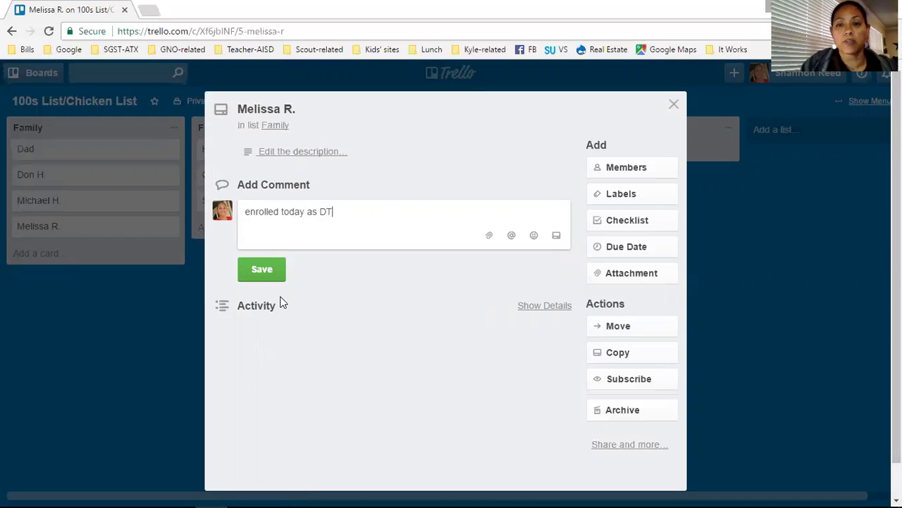
- Set the due date of the opened Family card to 5/30/2017 at 8:00 PM
left_click(630, 249)
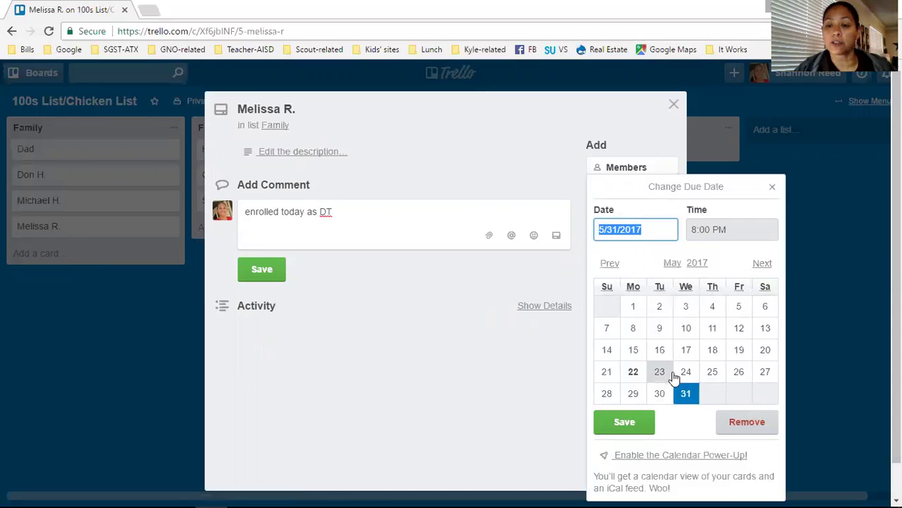
left_click(660, 393)
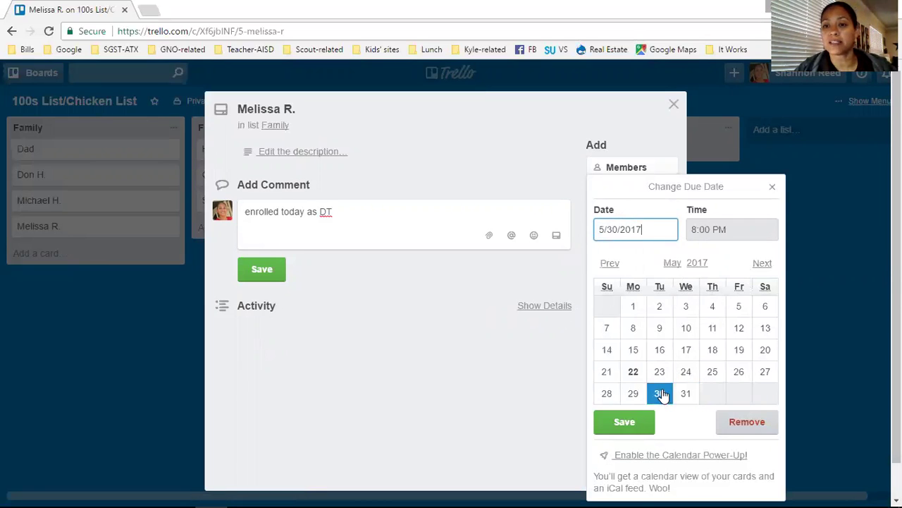
left_click(632, 421)
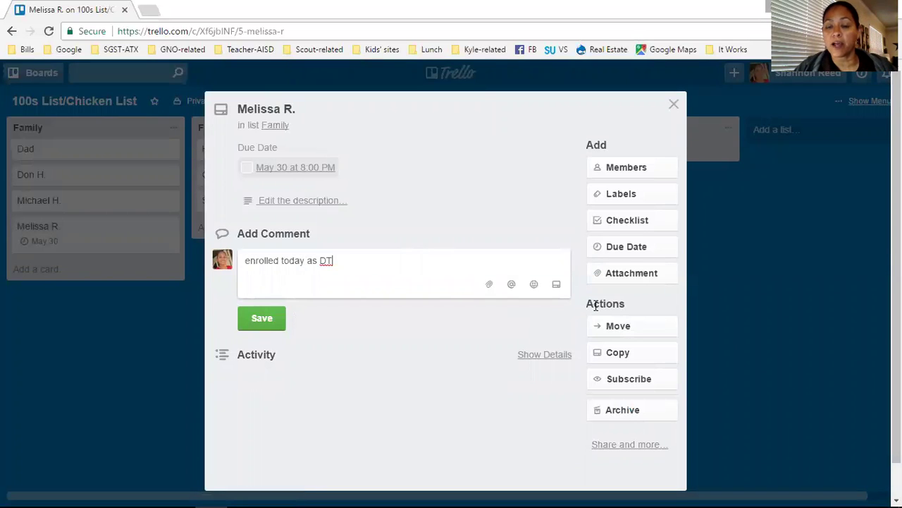
- Move the opened Family card to position 1 of the Runners list on the Distributors board and open that board
left_click(643, 326)
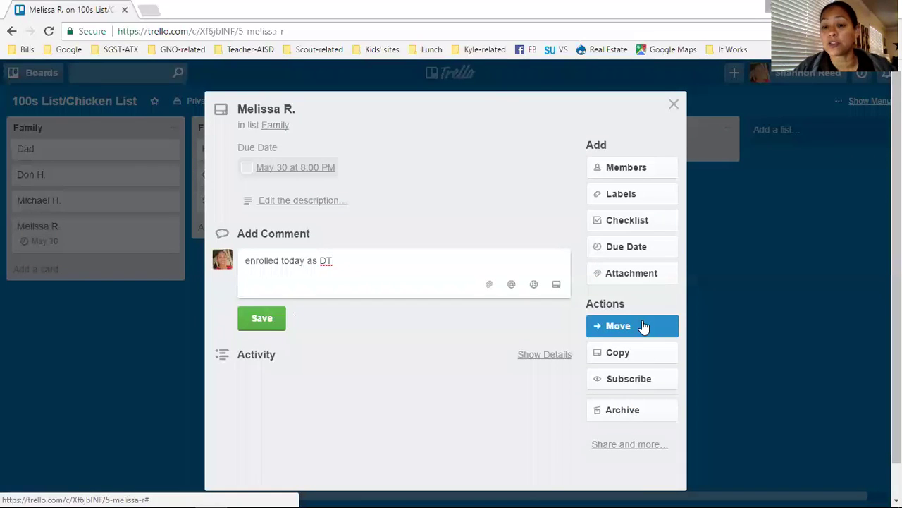
left_click(643, 326)
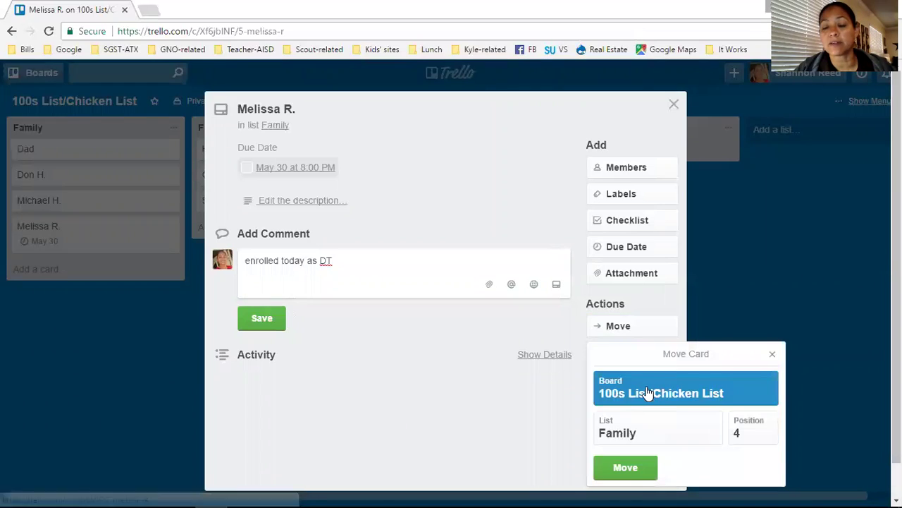
left_click(647, 392)
left_click(645, 445)
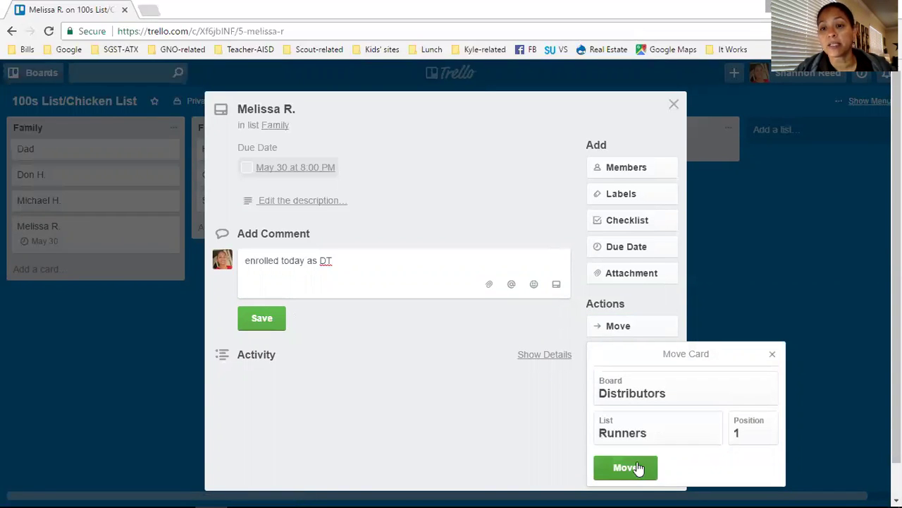
left_click(627, 467)
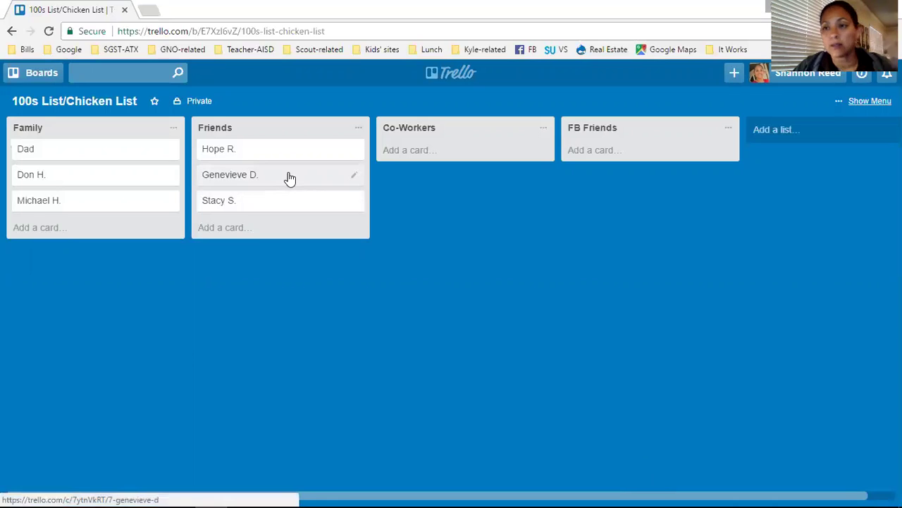
left_click(47, 76)
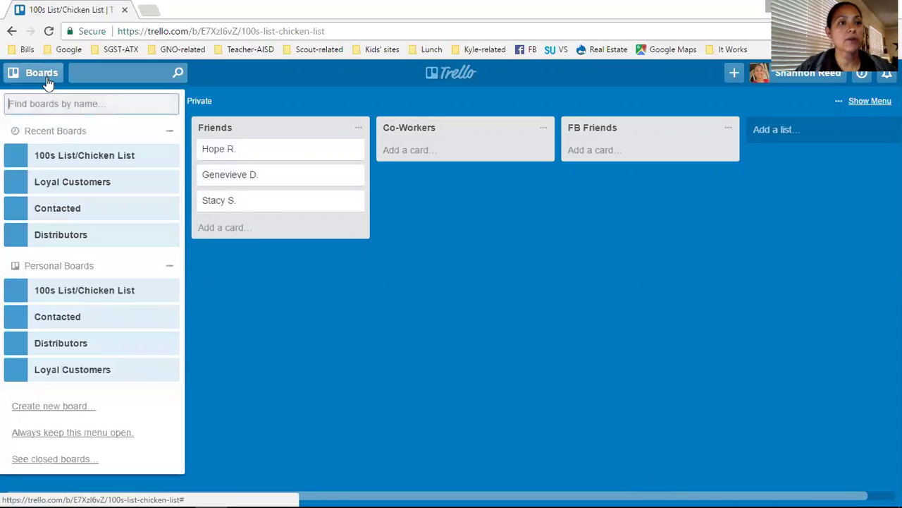
left_click(59, 243)
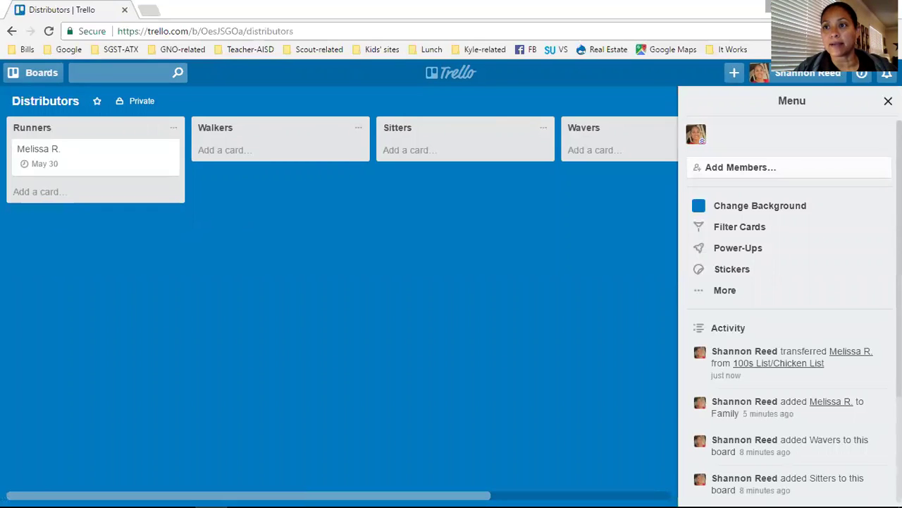
- Rename the Runners list on the Distributors board to "DT with Autoship"
left_click(888, 101)
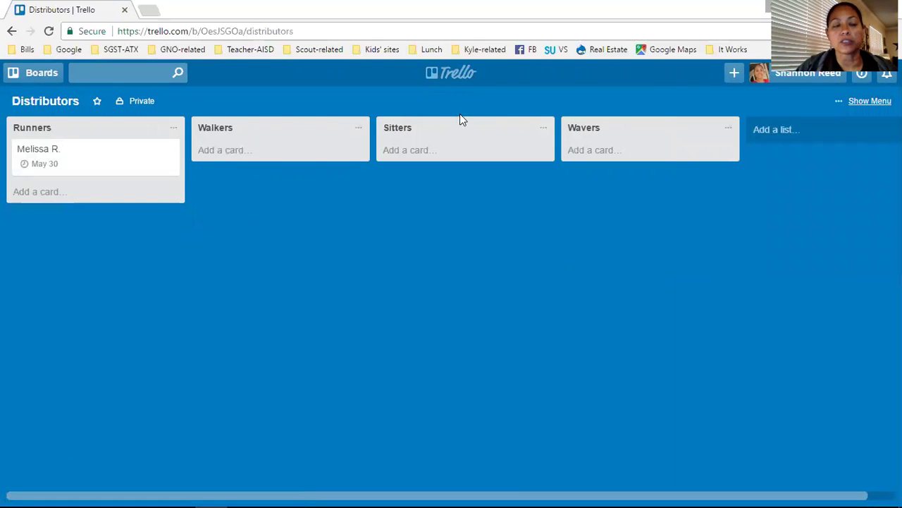
left_click(48, 128)
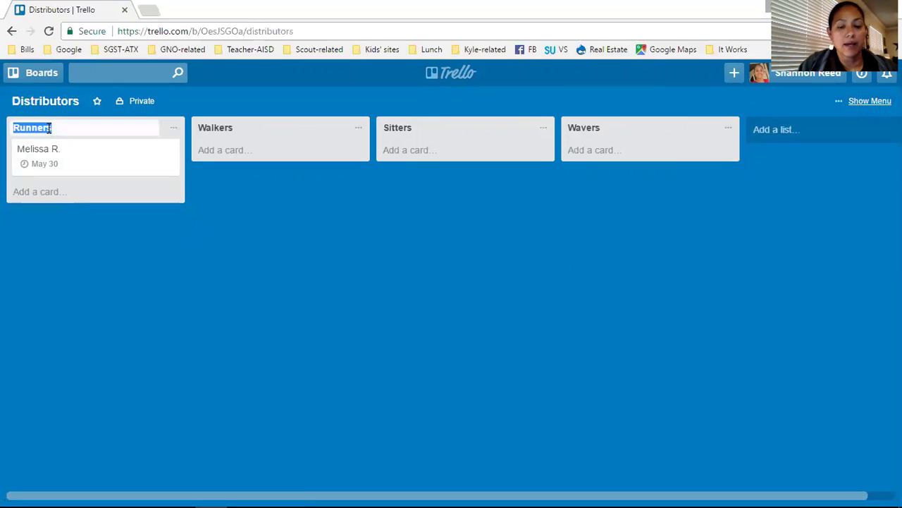
type("DT")
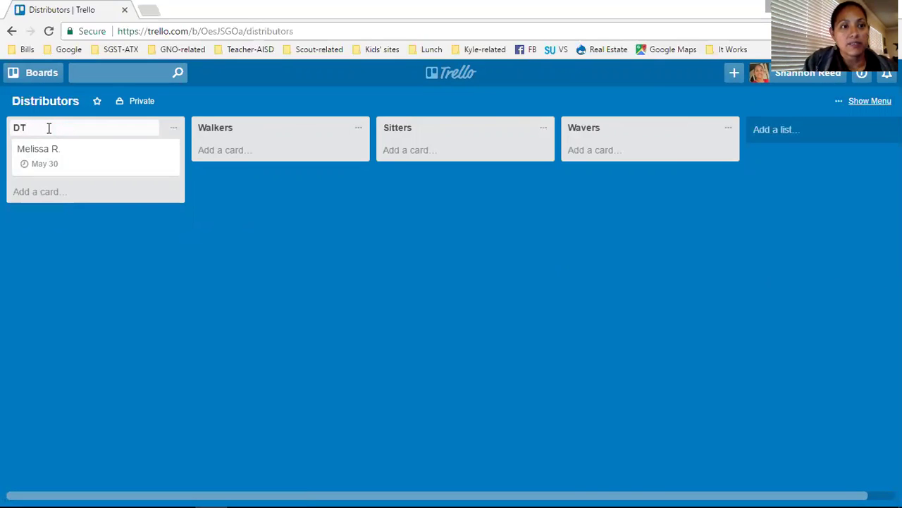
type(" with Au")
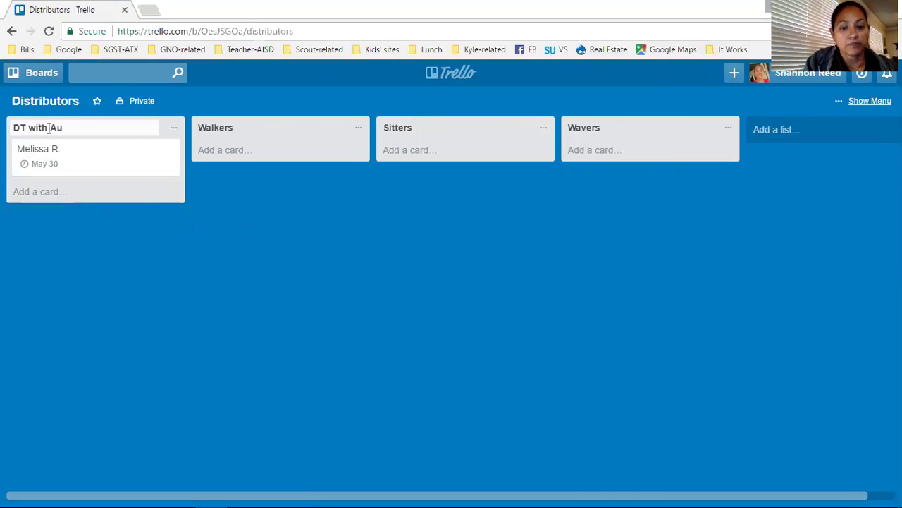
type("toship")
key("Return")
- Rename the Walkers list to "DT no Autoship"
left_click(222, 128)
type("D")
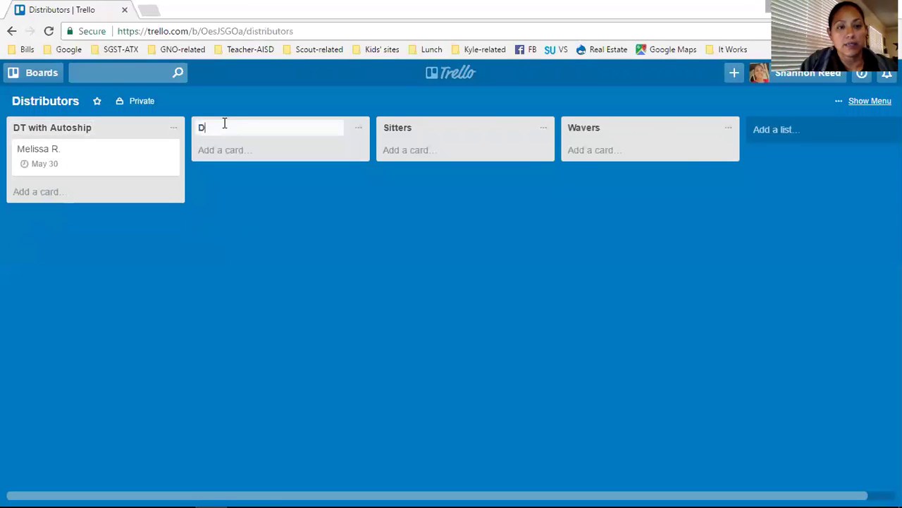
type("T no  Autoship")
key("Return")
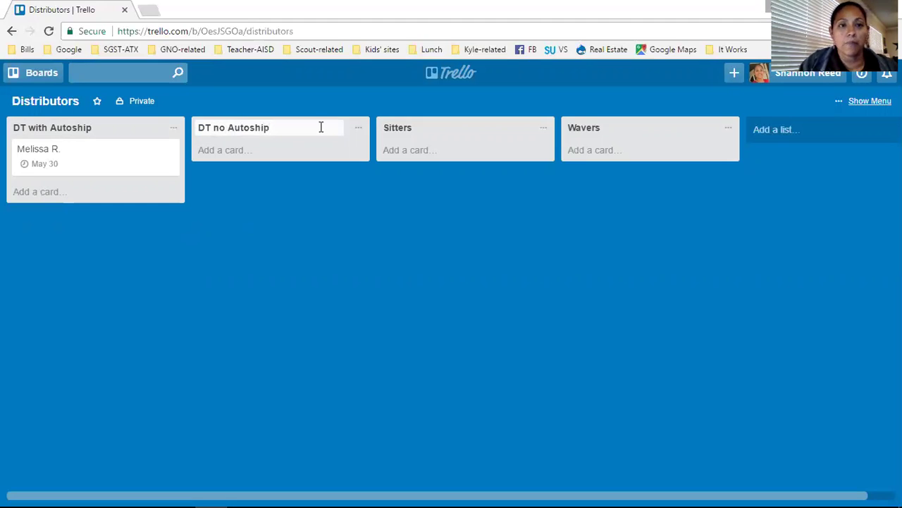
- Rename the Sitters list to "Charted Exective"
left_click(397, 129)
type("Ex")
key("BackSpace")
key("BackSpace")
type("Charted Exective")
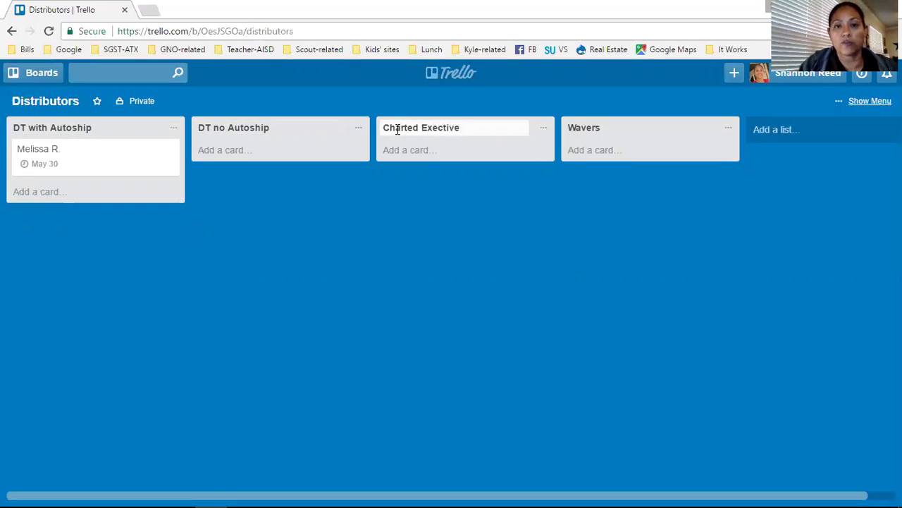
- Rename the Wavers list to "Executive"
left_click(597, 129)
type("C")
key("BackSpace")
type("Exec")
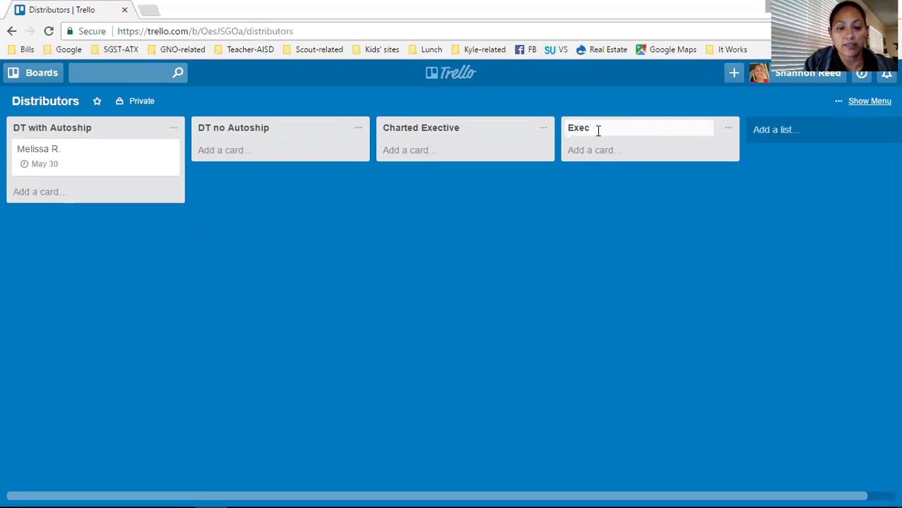
type("utive")
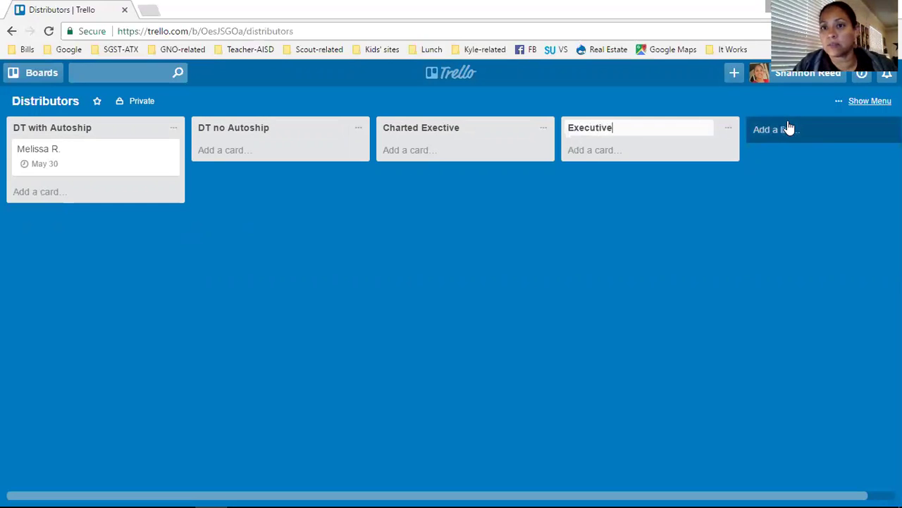
- Add a new list named "Charted Ruby" after the Executive list
left_click(787, 126)
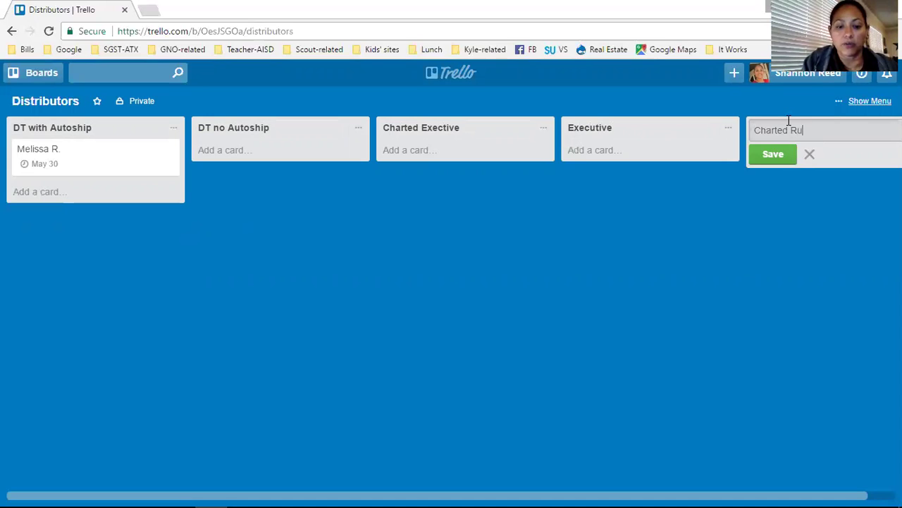
left_click(775, 154)
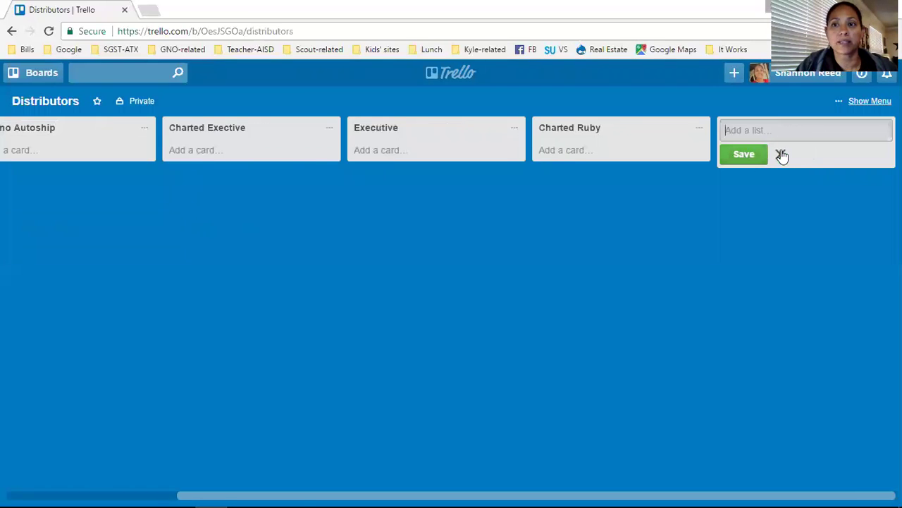
left_click(92, 495)
- Open the card in the DT with Autoship list and name the green label "Runner"
left_click(46, 150)
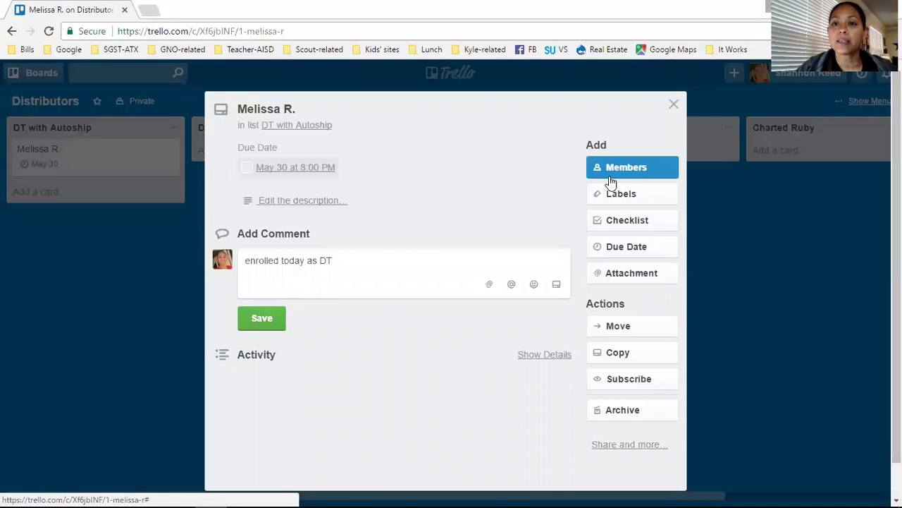
left_click(630, 198)
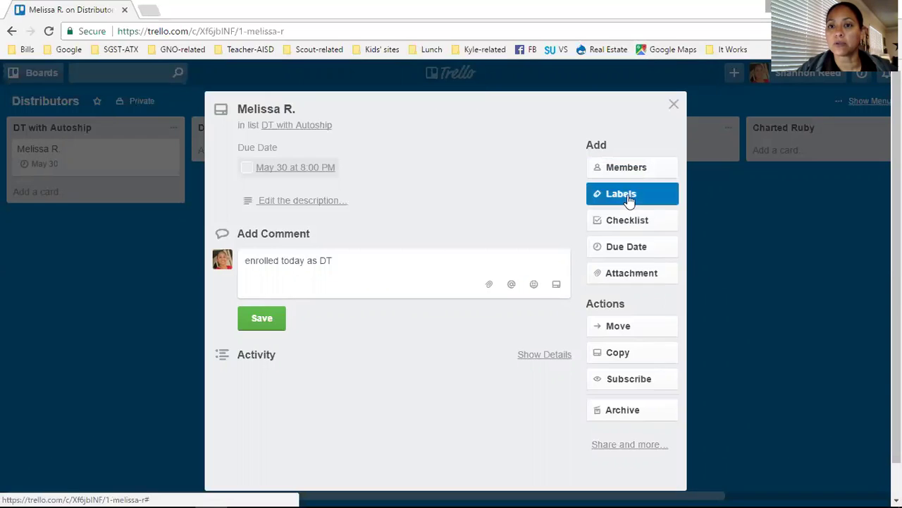
left_click(767, 289)
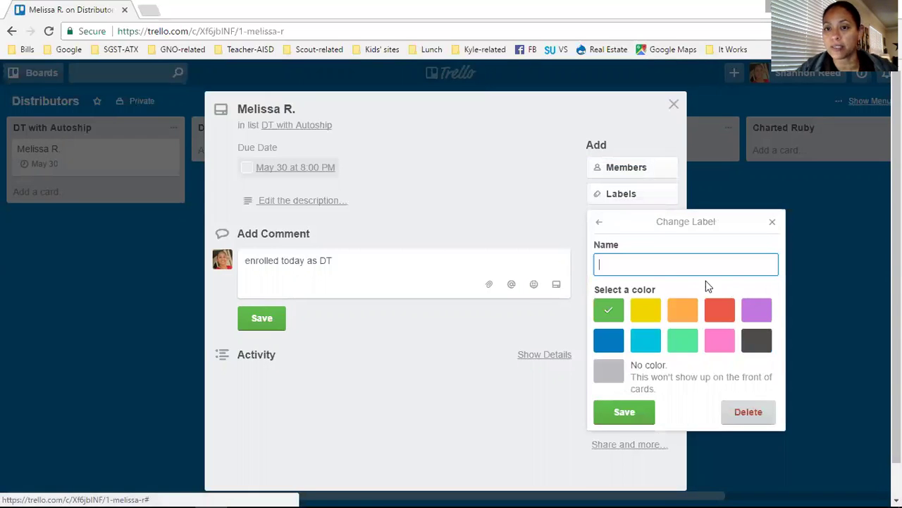
type("Runner")
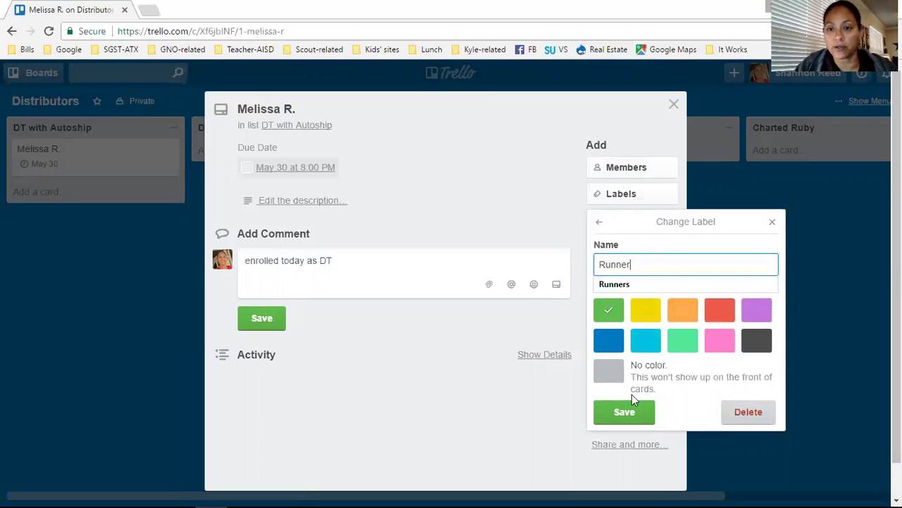
left_click(624, 411)
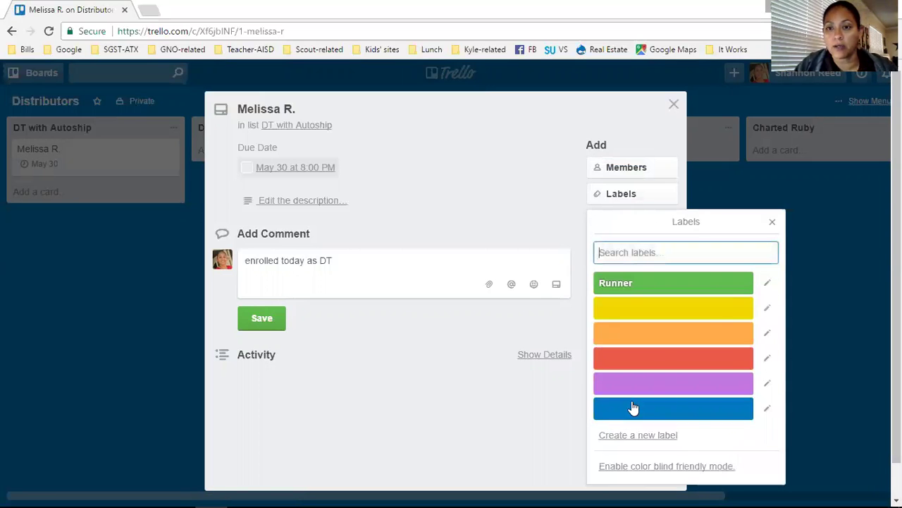
- Name the yellow label "Walker" and the orange label "Sitter"
left_click(767, 309)
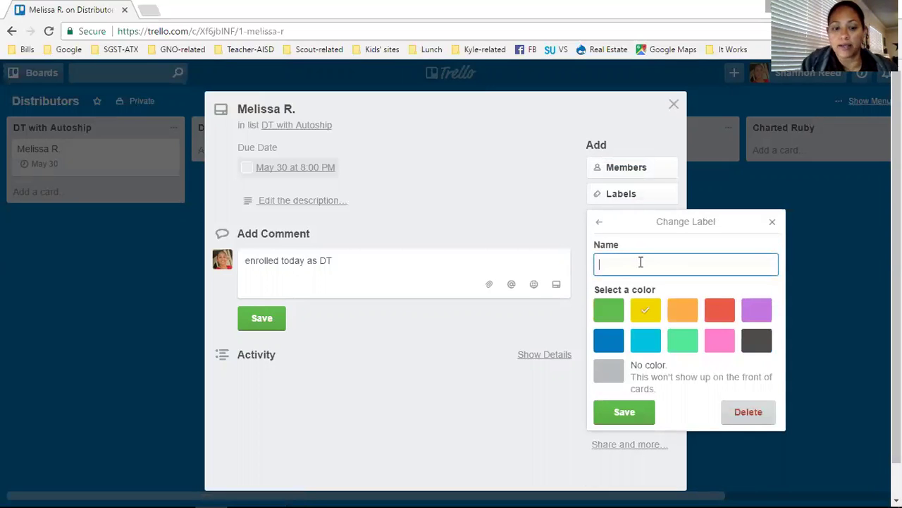
left_click(637, 411)
left_click(660, 330)
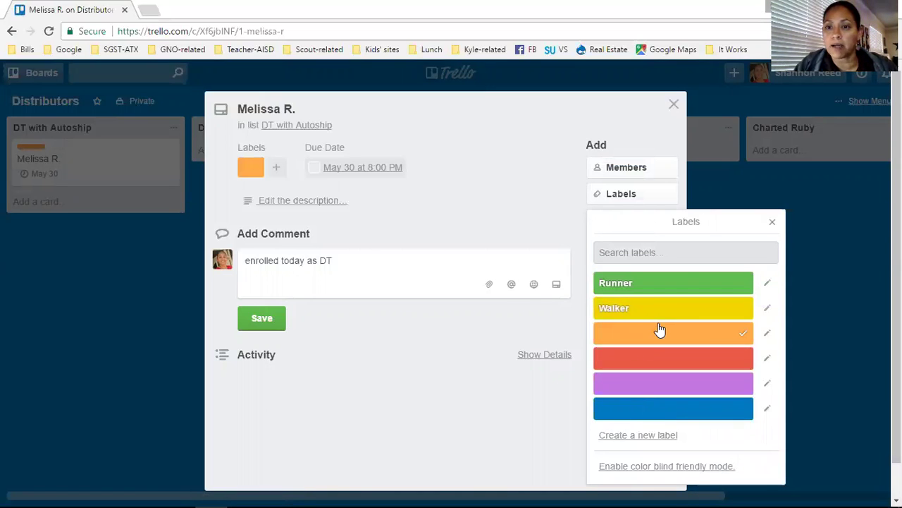
left_click(776, 337)
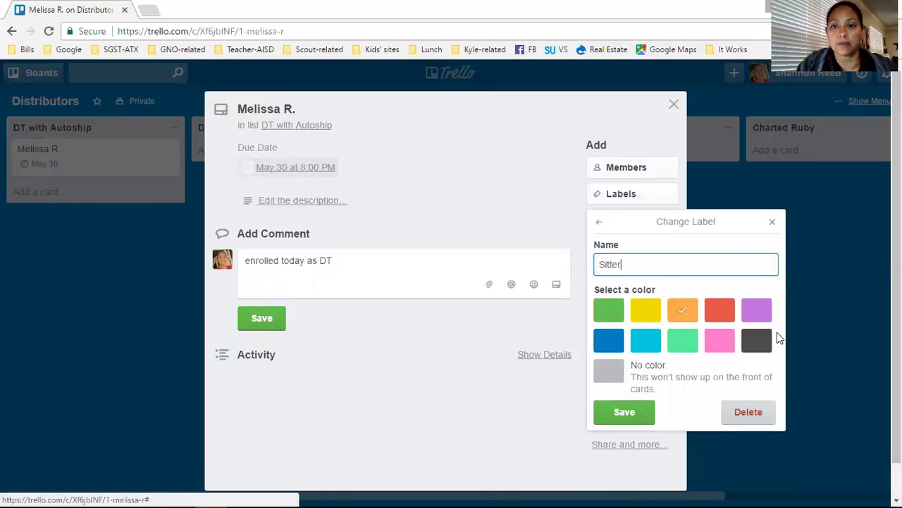
left_click(625, 420)
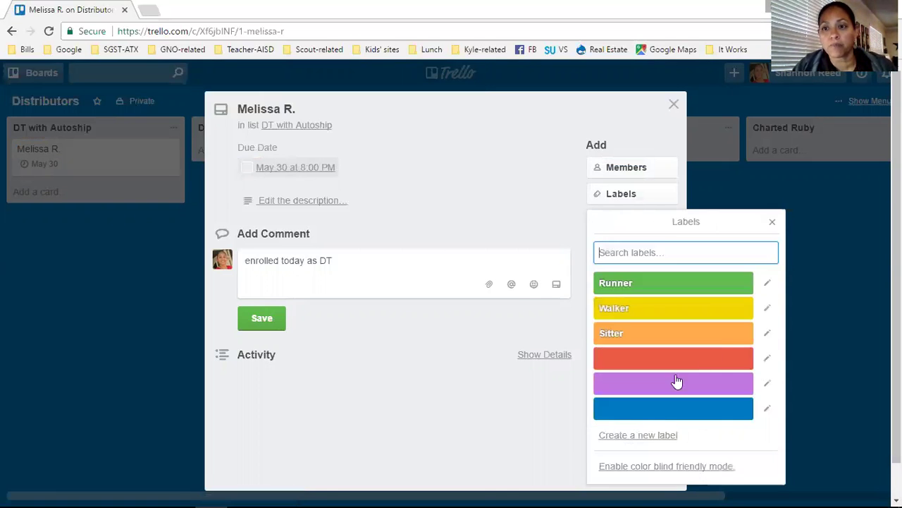
- Name the red label "Wavers"
left_click(767, 358)
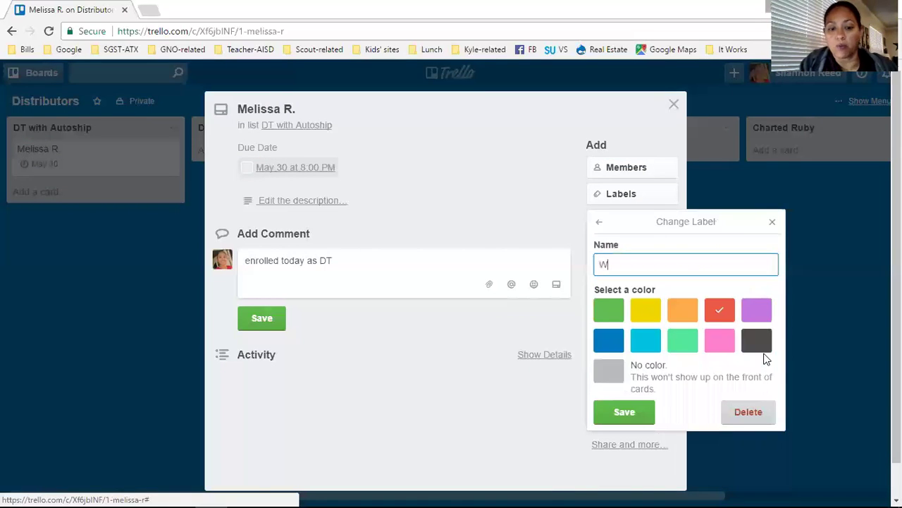
type("Wavers")
left_click(616, 412)
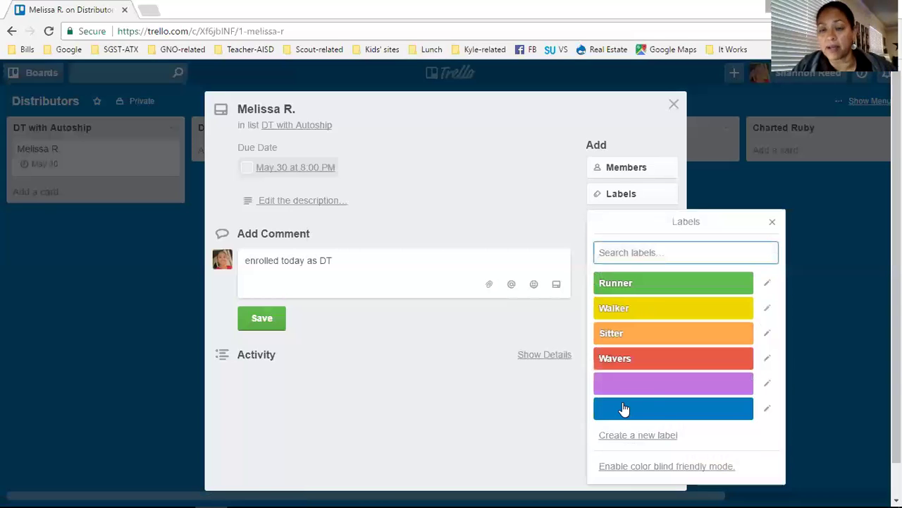
- Apply the green Runner label to the opened DT with Autoship card and close the card
left_click(744, 289)
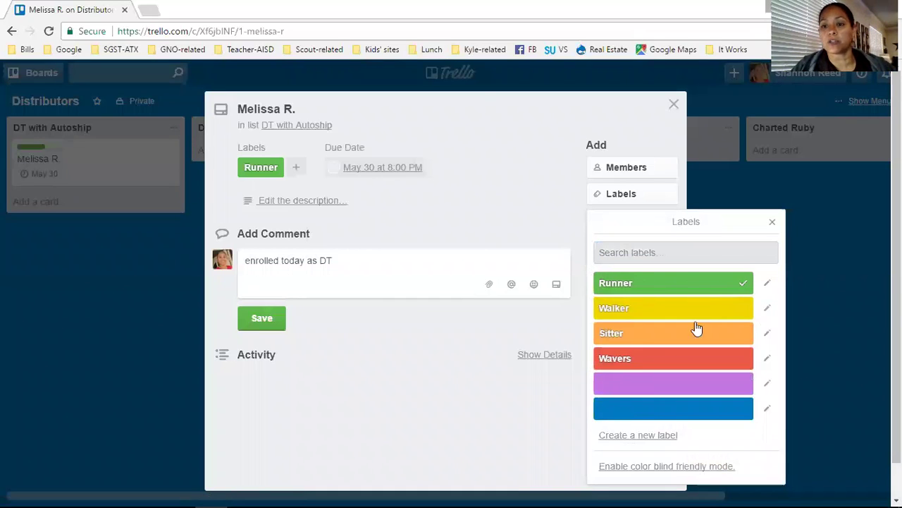
left_click(525, 150)
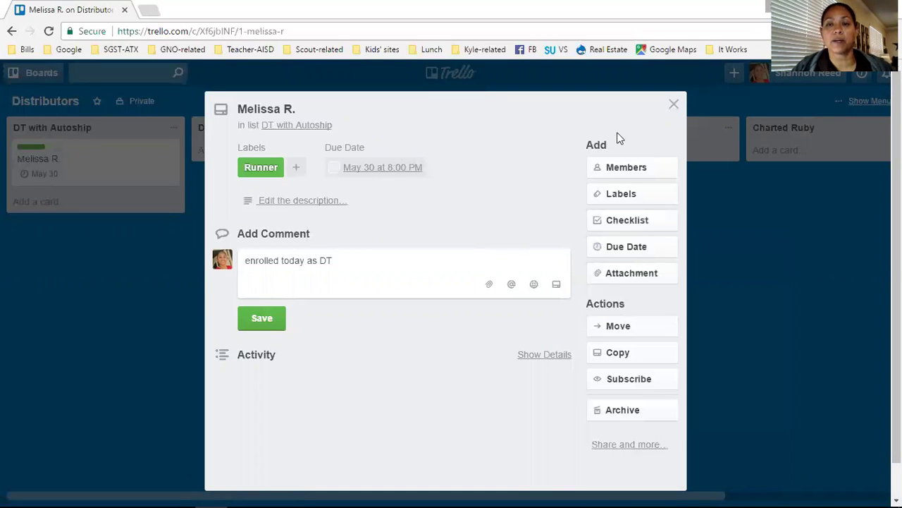
left_click(673, 105)
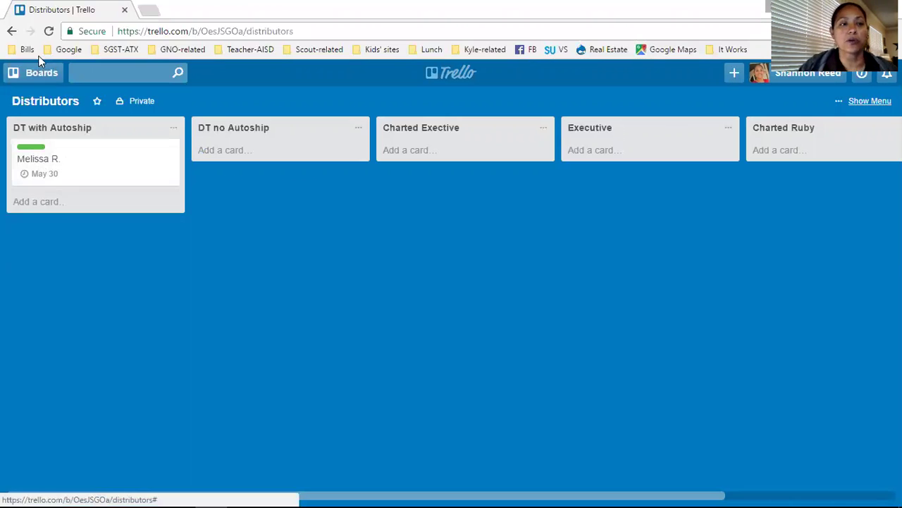
- On the 100s List/Chicken List board, move the last Friends card to position 1 of the Charted Ruby list on the Distributors board
left_click(25, 73)
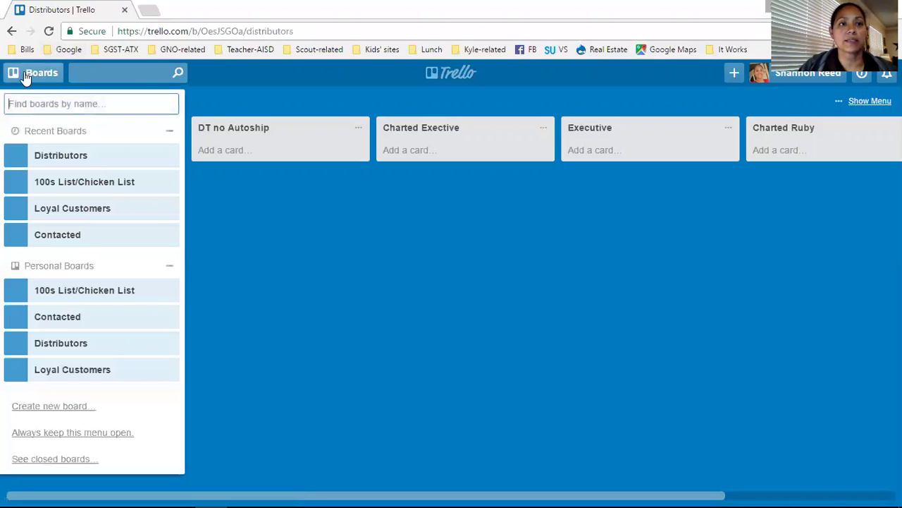
left_click(44, 181)
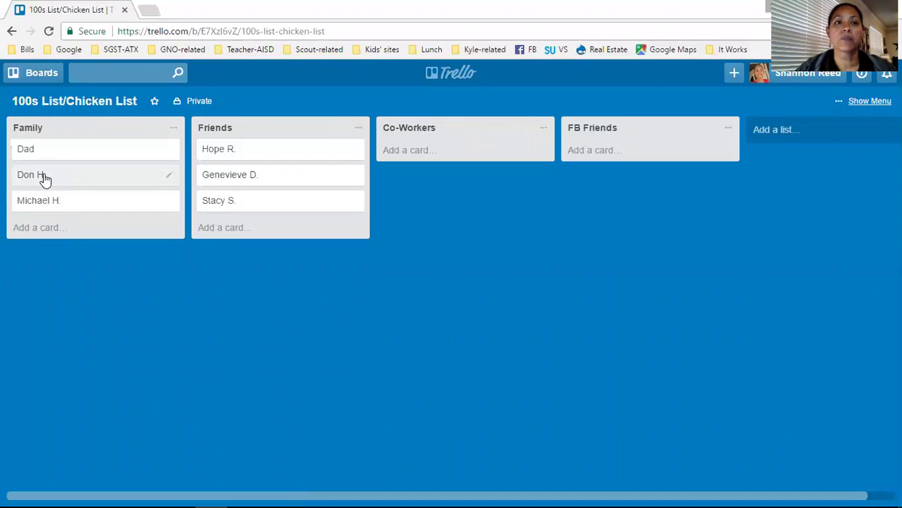
left_click(256, 205)
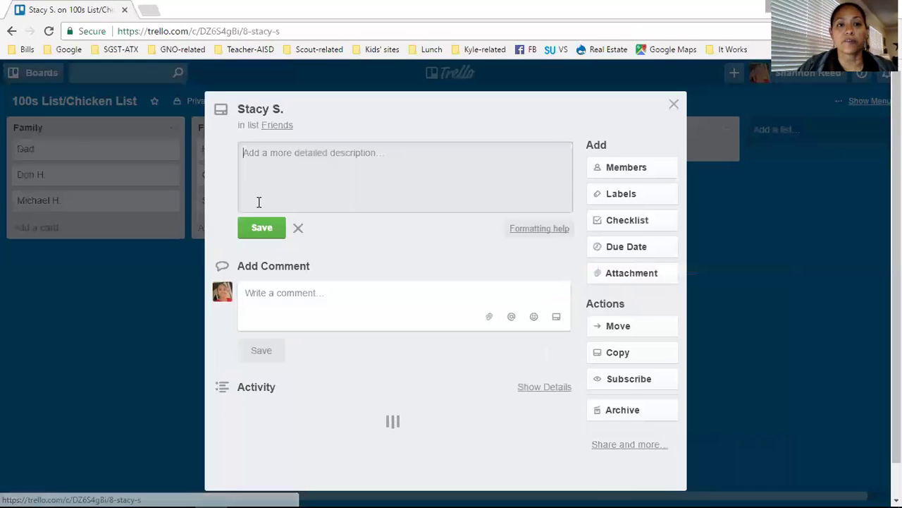
left_click(625, 331)
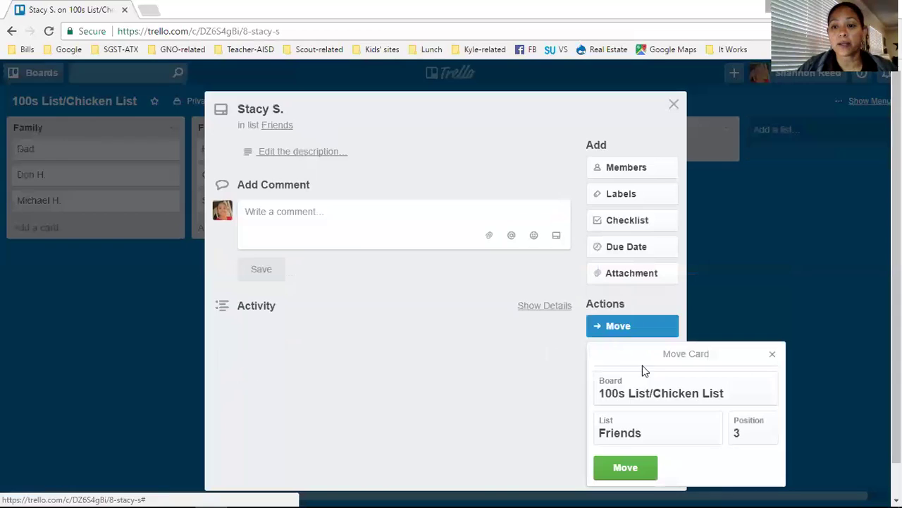
left_click(644, 387)
left_click(635, 445)
left_click(637, 441)
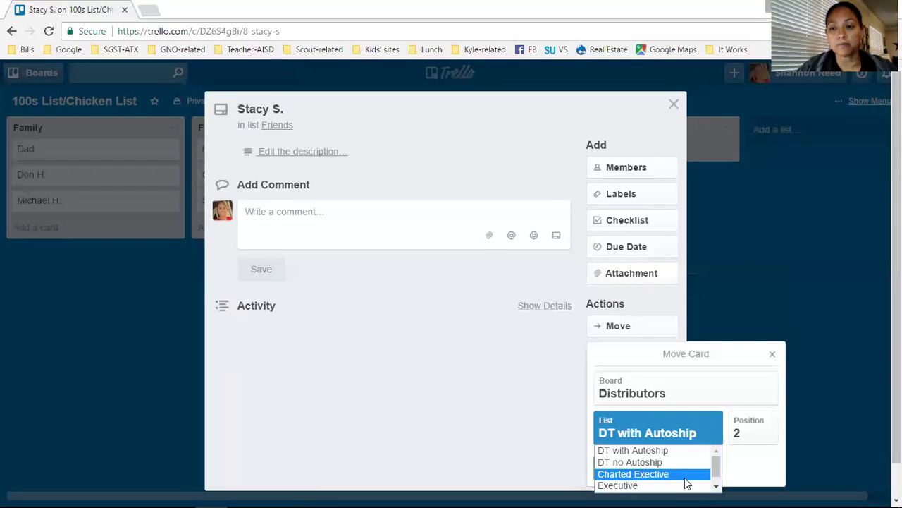
left_click(716, 486)
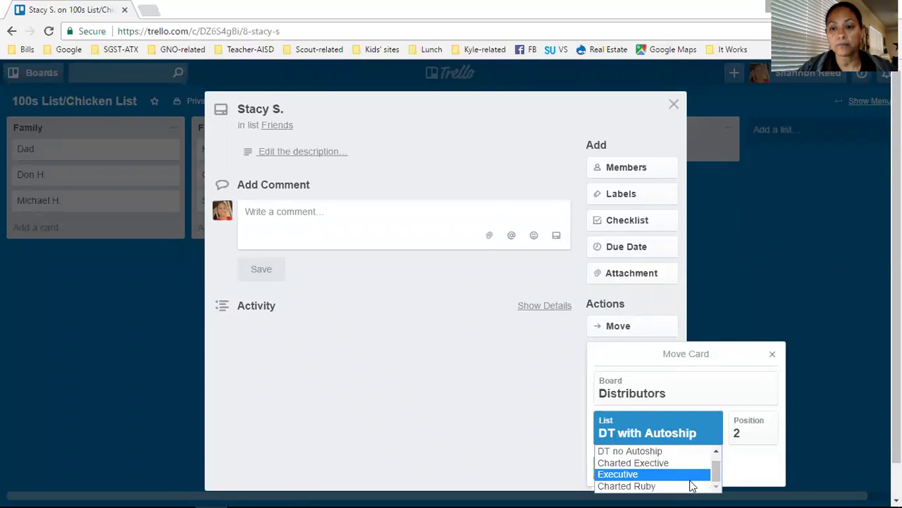
left_click(689, 480)
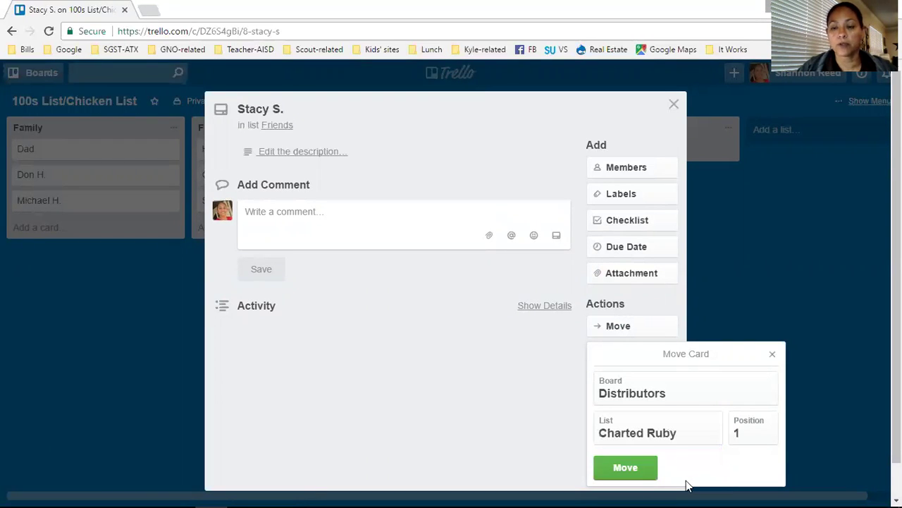
left_click(635, 468)
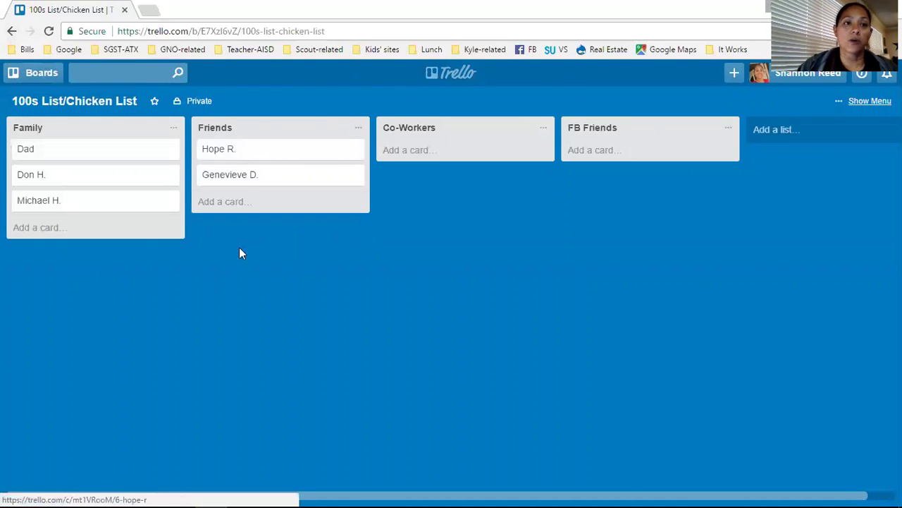
- On the Distributors board, open the card in the Charted Ruby list and apply the green Runner label to it
left_click(42, 75)
left_click(54, 179)
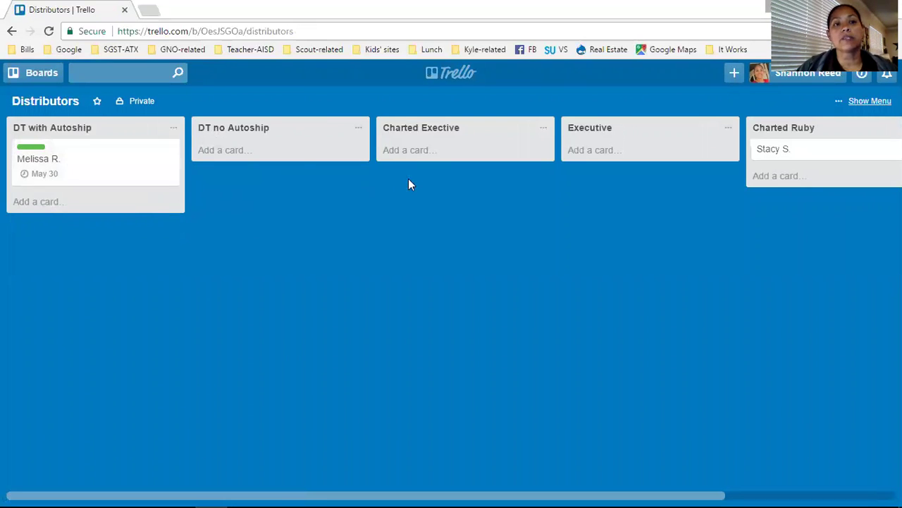
left_click(778, 149)
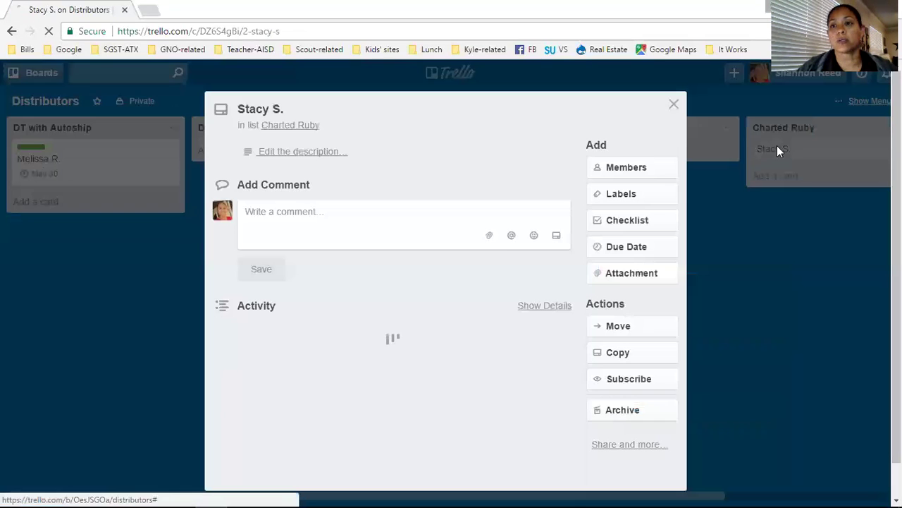
left_click(644, 203)
left_click(743, 283)
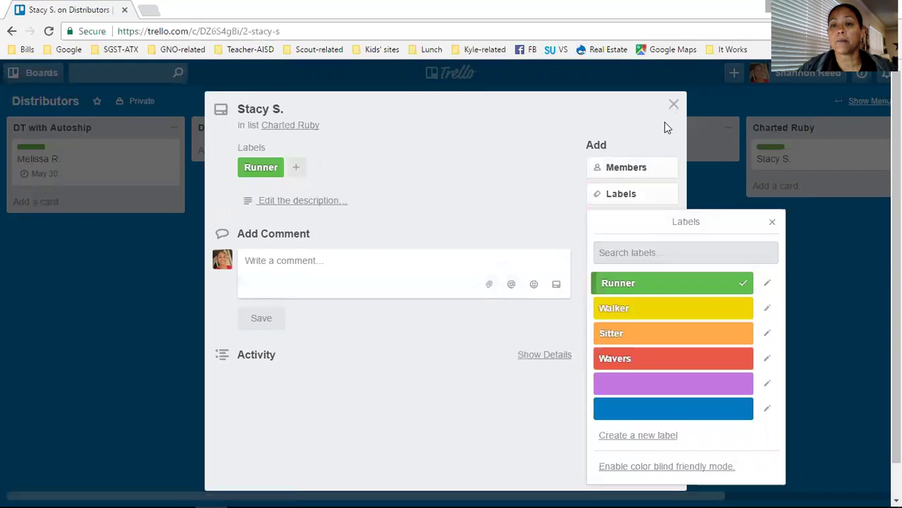
left_click(402, 365)
- Add the comment "check on - see how she's doing" to the open Charted Ruby card
left_click(364, 266)
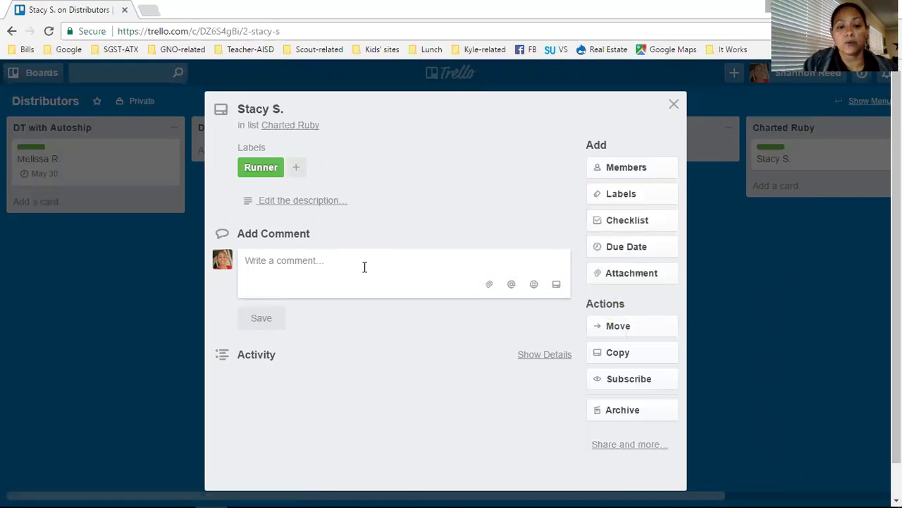
type("check on - see how she's doing")
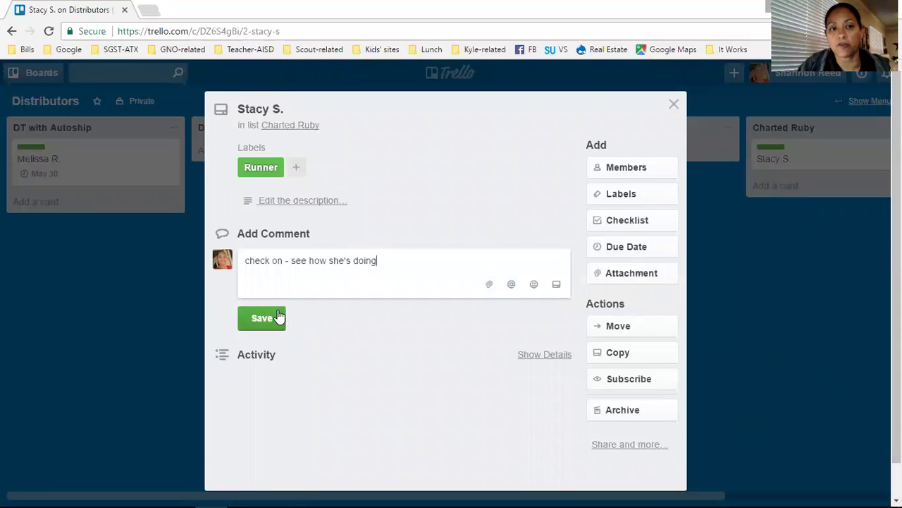
left_click(278, 316)
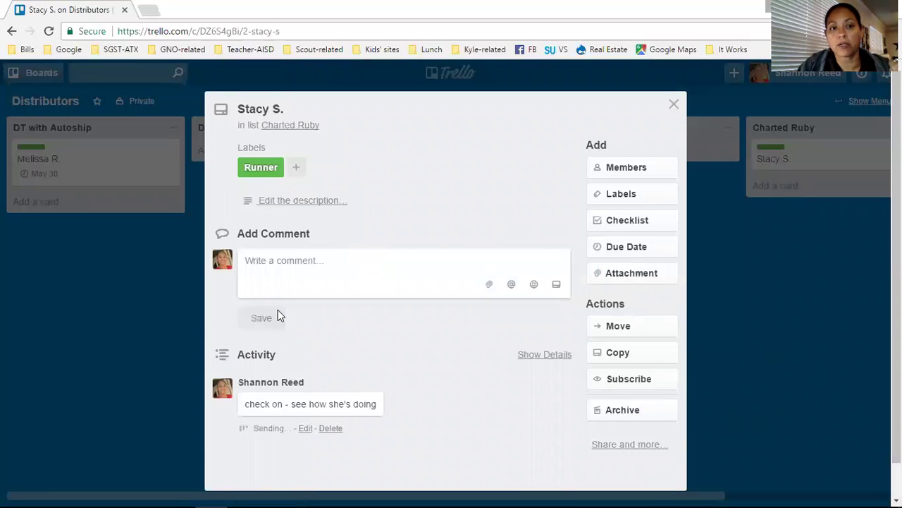
- Set the Charted Ruby card's due date to May 23, 2017 at 8:00 PM and close the card
left_click(630, 245)
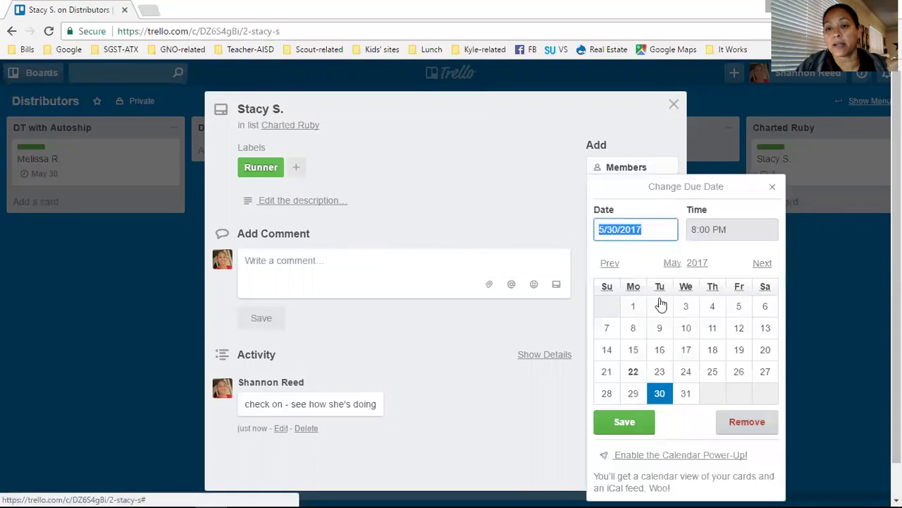
left_click(656, 371)
left_click(625, 423)
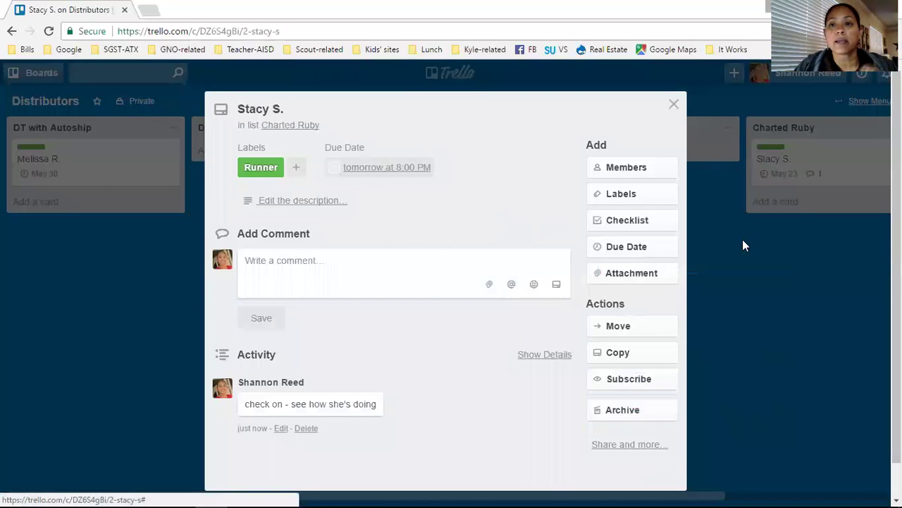
left_click(674, 104)
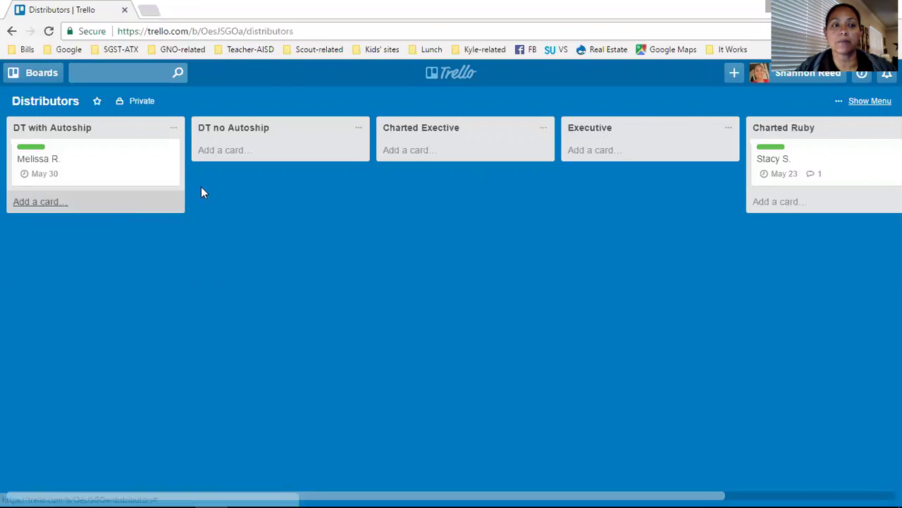
- Move the Charted Ruby card to the top of the DT with Autoship list and from there into DT no Autoship
left_click_drag(785, 169, 49, 173)
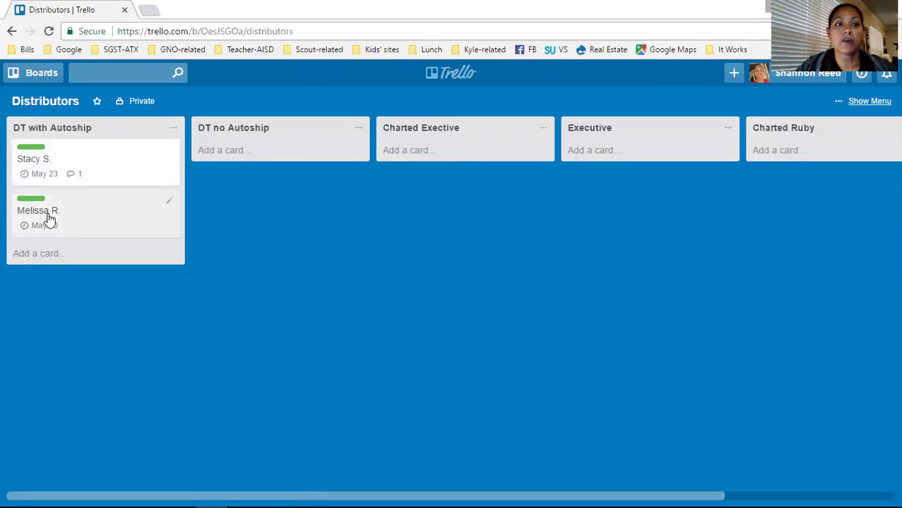
mouse_move(67, 168)
left_mouse_down()
mouse_move(61, 240)
mouse_move(54, 151)
mouse_move(54, 160)
left_mouse_up()
left_click_drag(114, 160, 264, 157)
- Move the DT no Autoship card to position 1 of the 1st Month list on the Loyal Customers board
left_click(263, 157)
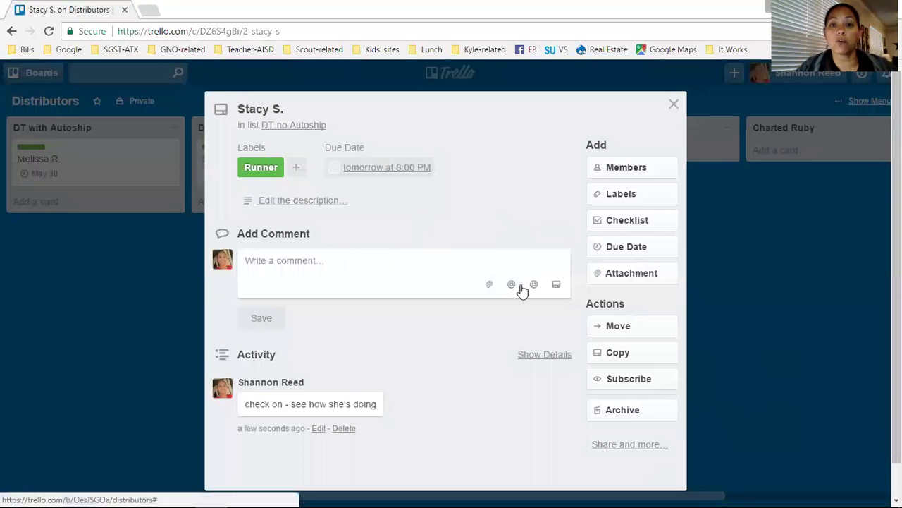
left_click(638, 334)
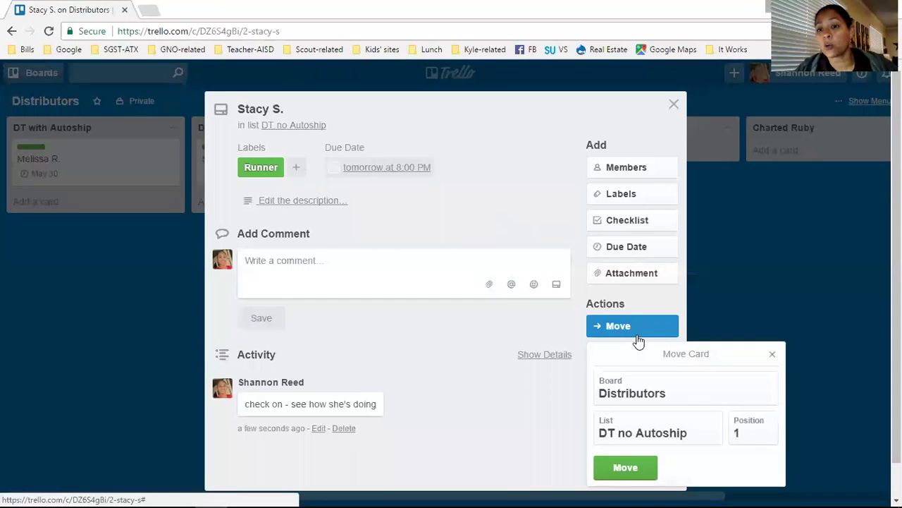
left_click(655, 393)
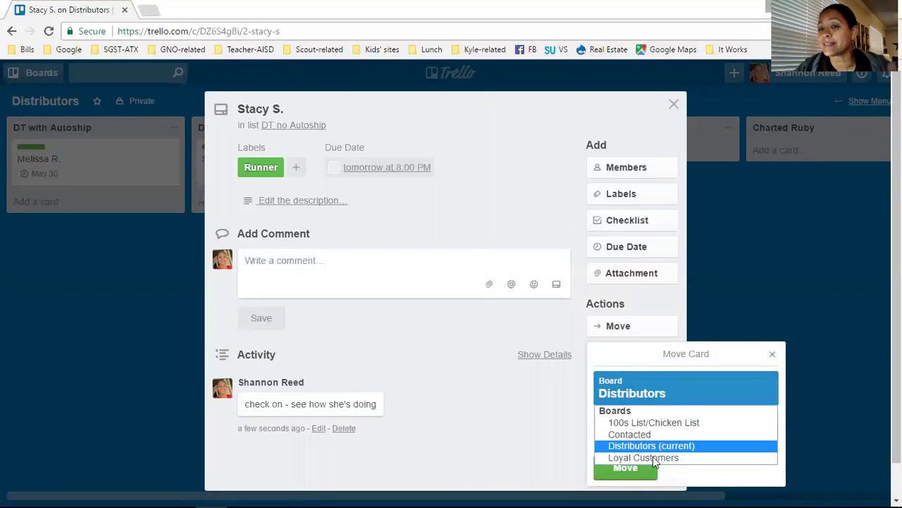
left_click(653, 457)
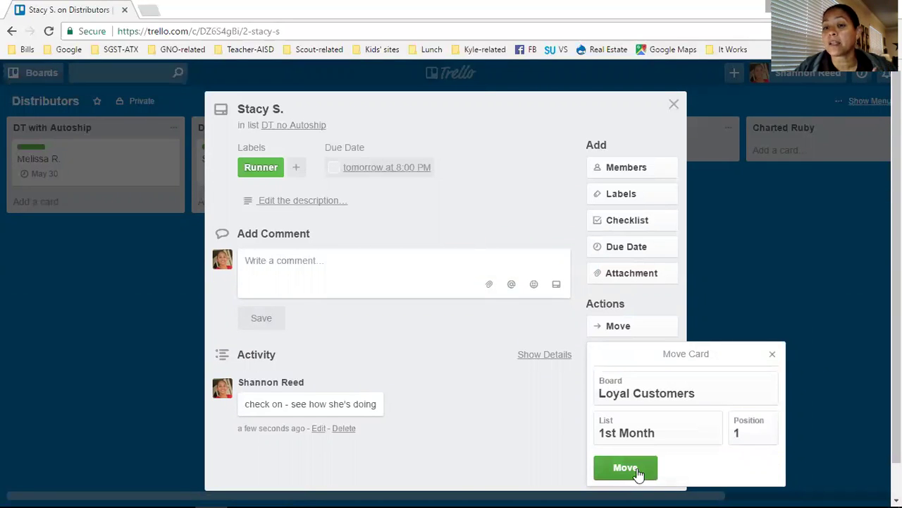
left_click(625, 467)
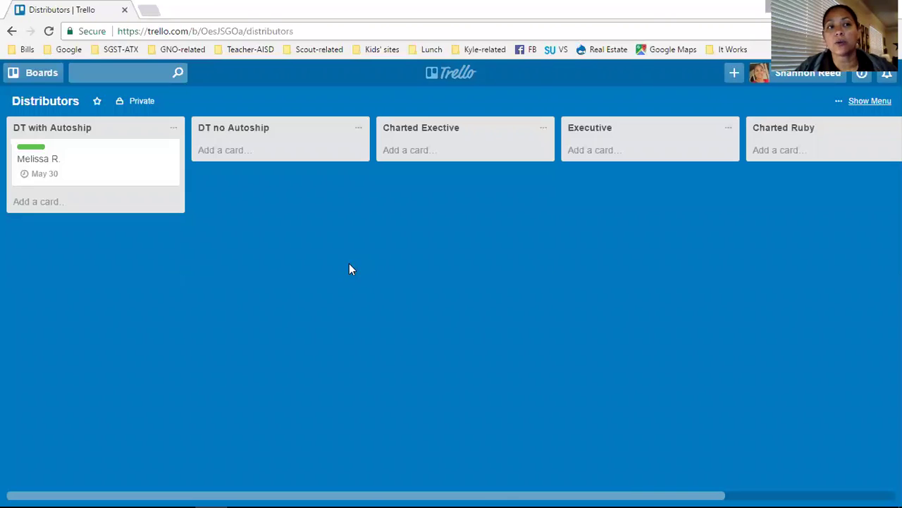
- Check the moved card on the Loyal Customers board and return to the 100s List/Chicken List board
left_click(44, 74)
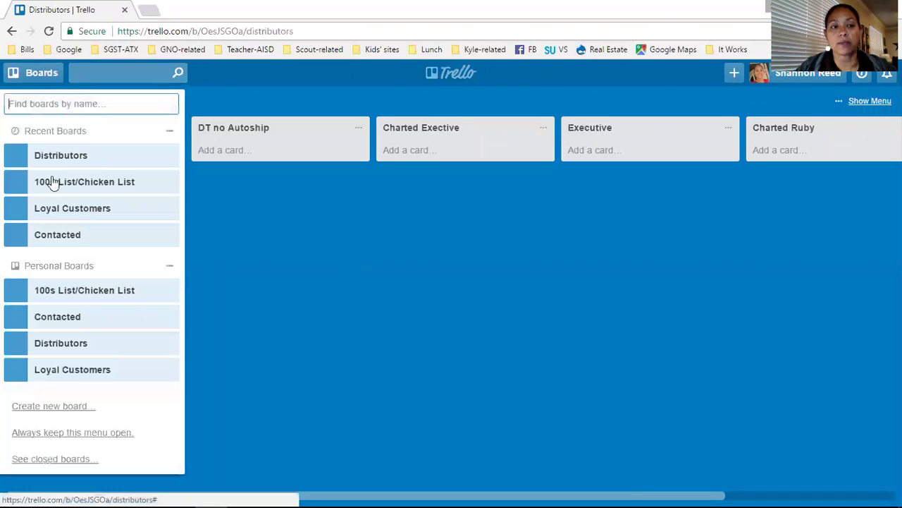
left_click(79, 208)
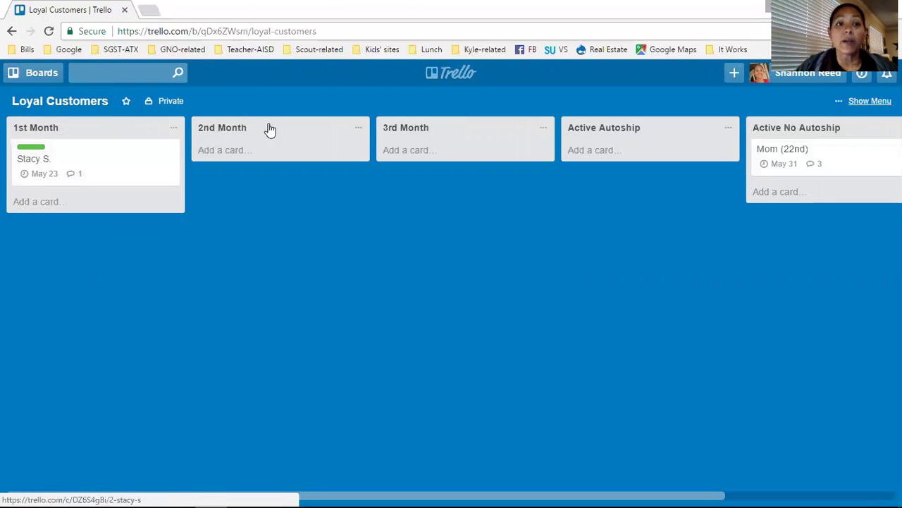
left_click(19, 76)
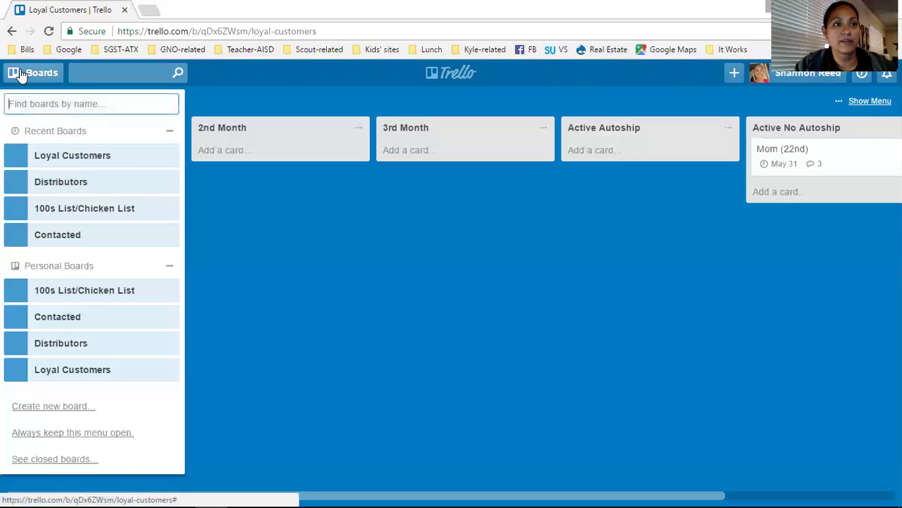
left_click(73, 212)
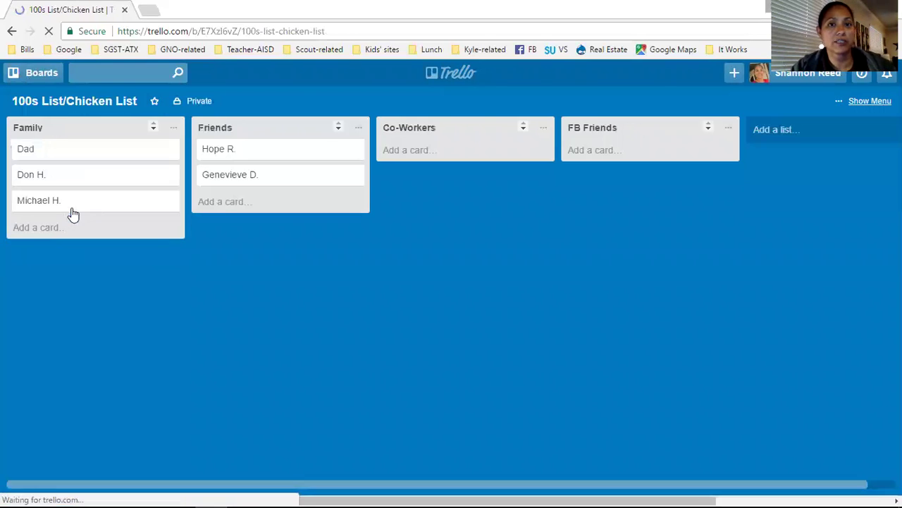